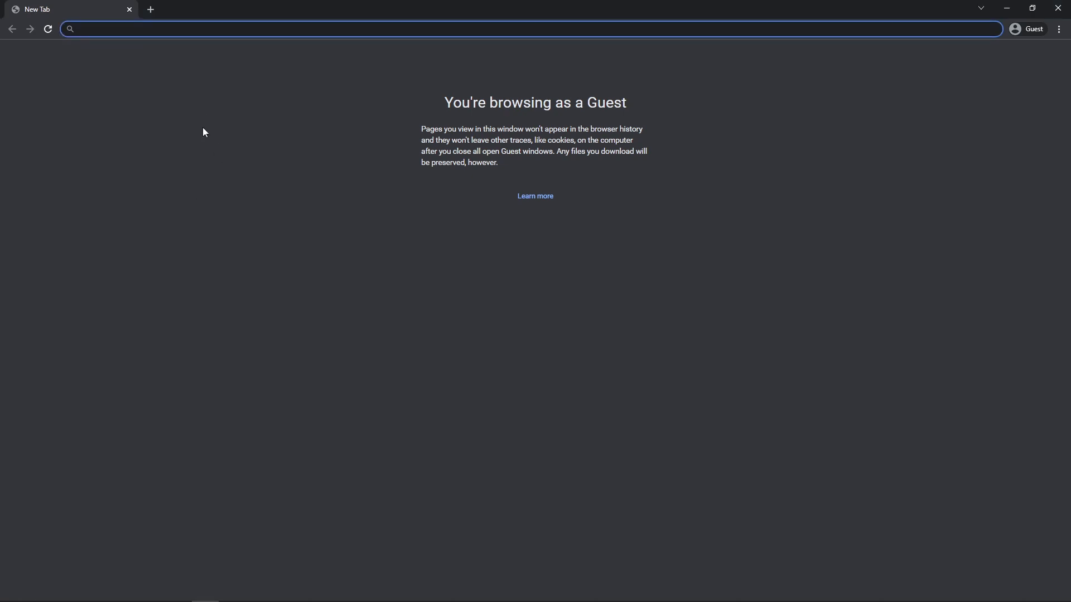
text(mpla)
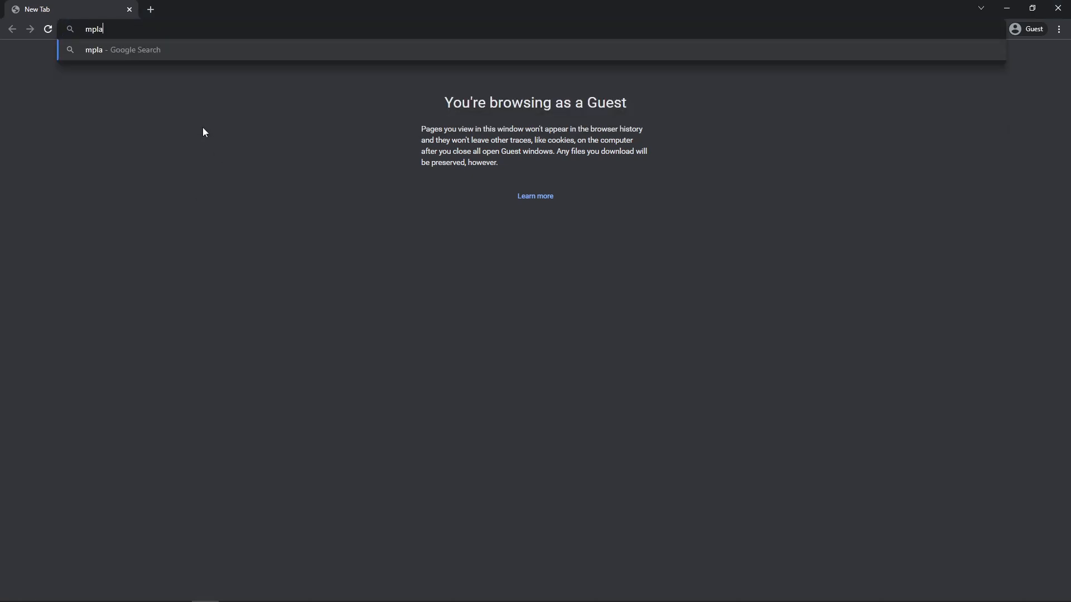
text(b x)
- Search the web for 'mplab x' and reach the downloads section of Microchip's MPLAB X IDE page
key(Return)
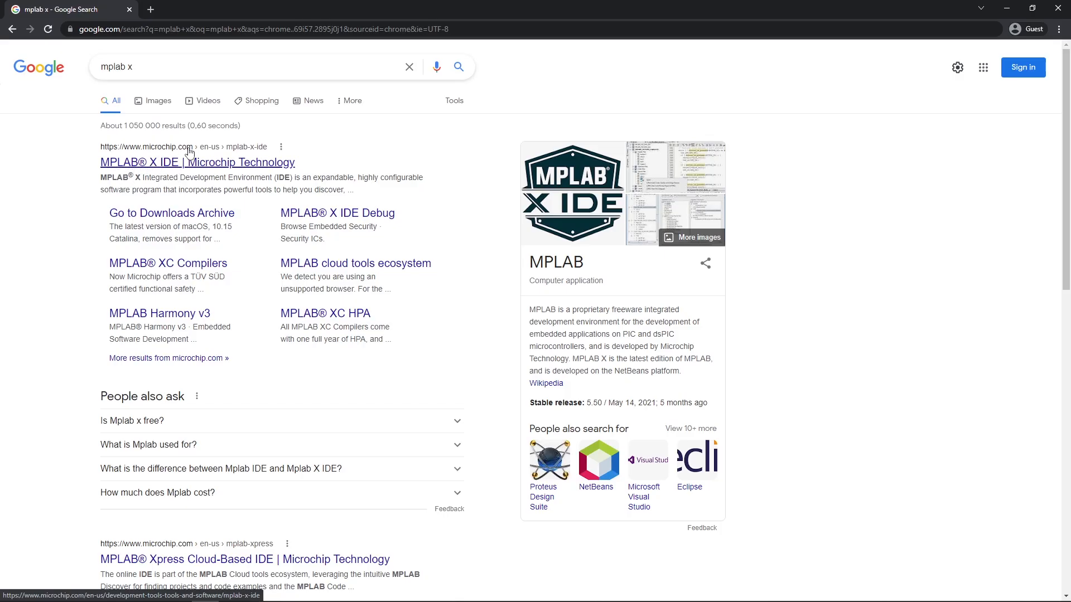
click(178, 157)
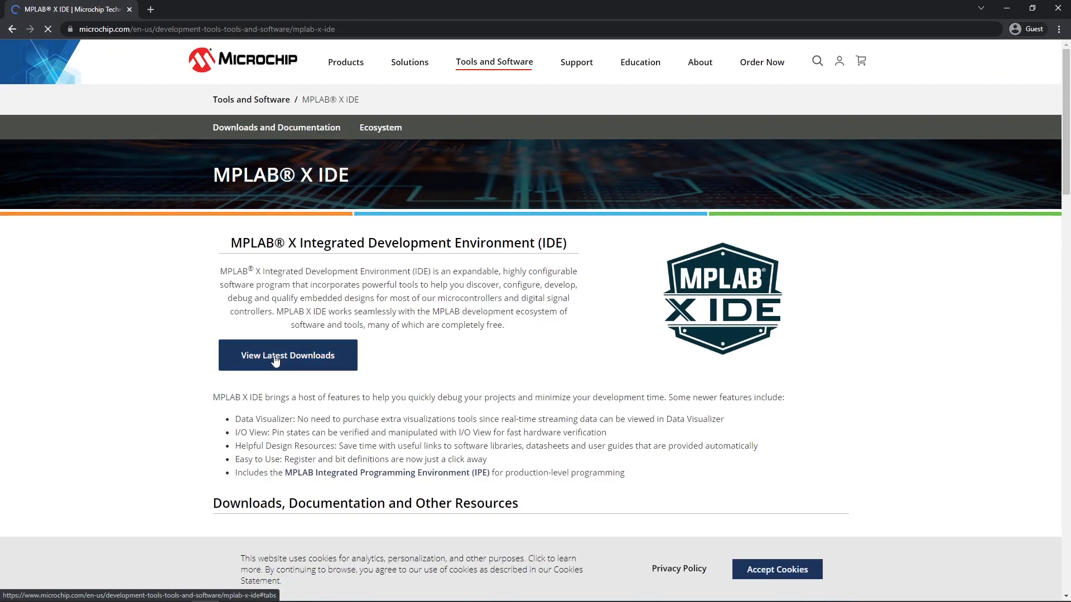
click(298, 356)
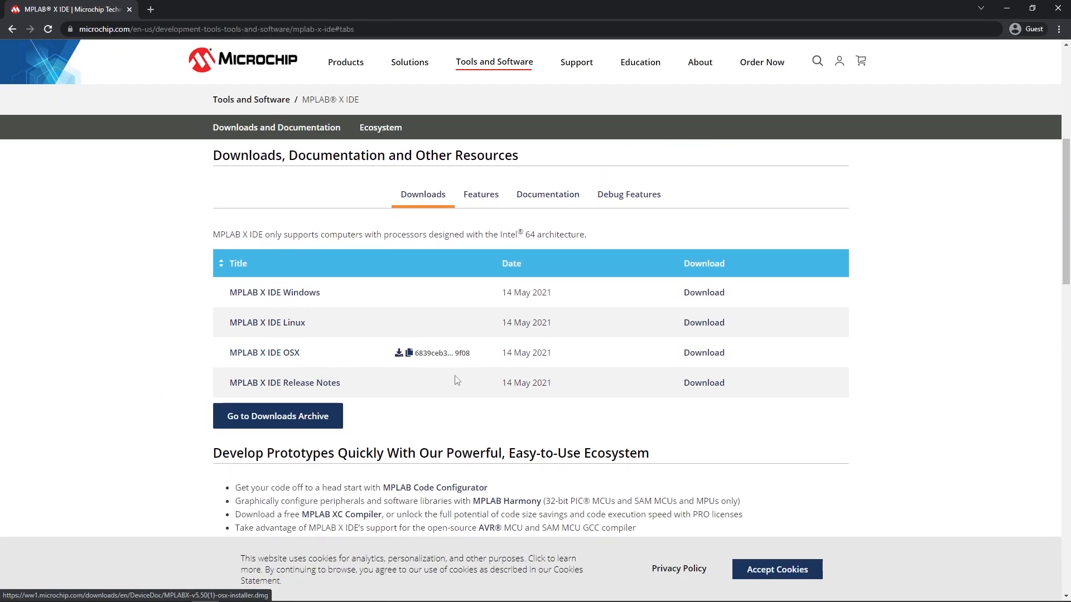
- Read and highlight the supported-processors note about 64-bit architecture on the downloads page
mouse_move(214, 235)
mouse_down()
mouse_move(474, 251)
mouse_move(263, 242)
mouse_up()
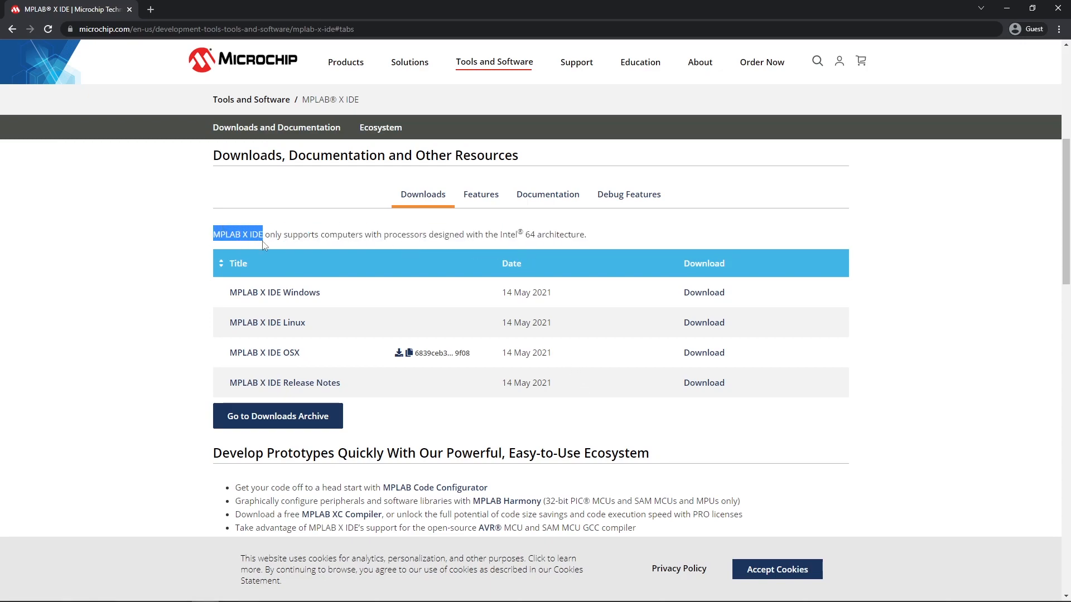
click(242, 246)
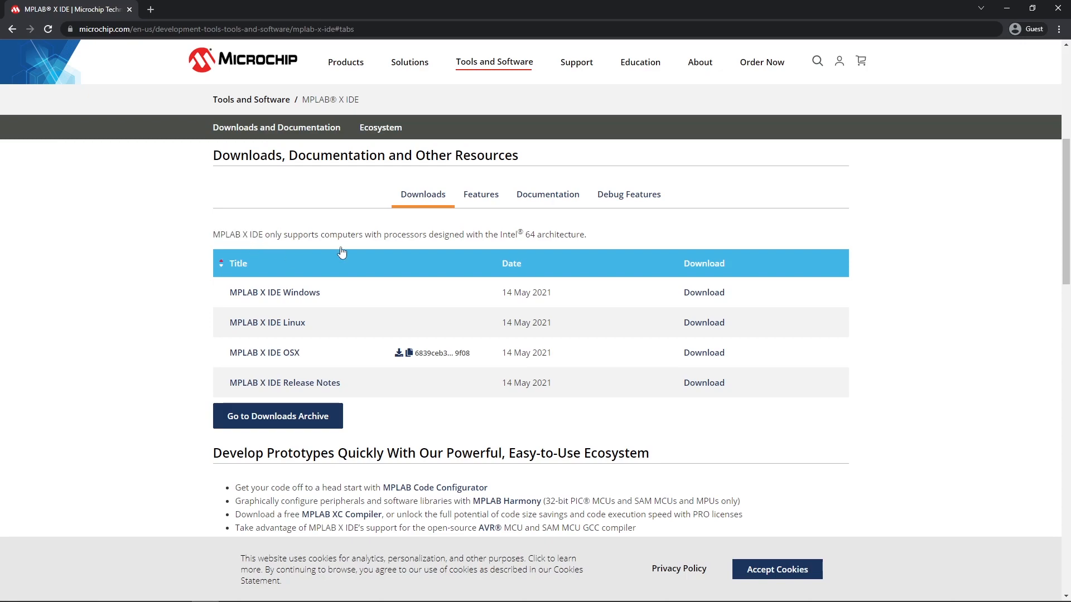
drag(215, 235, 309, 236)
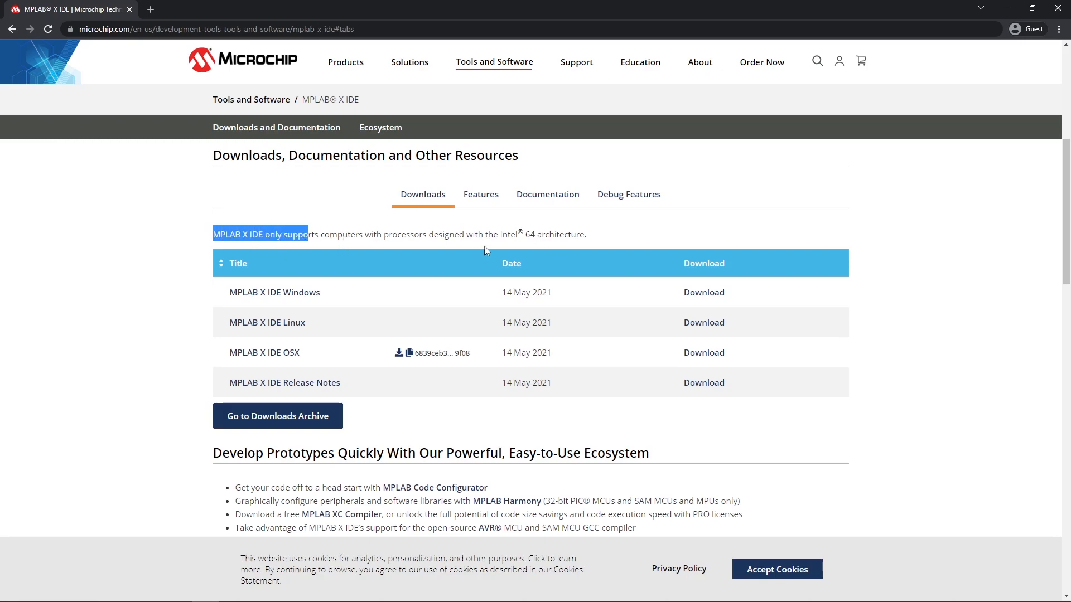
drag(527, 236, 584, 237)
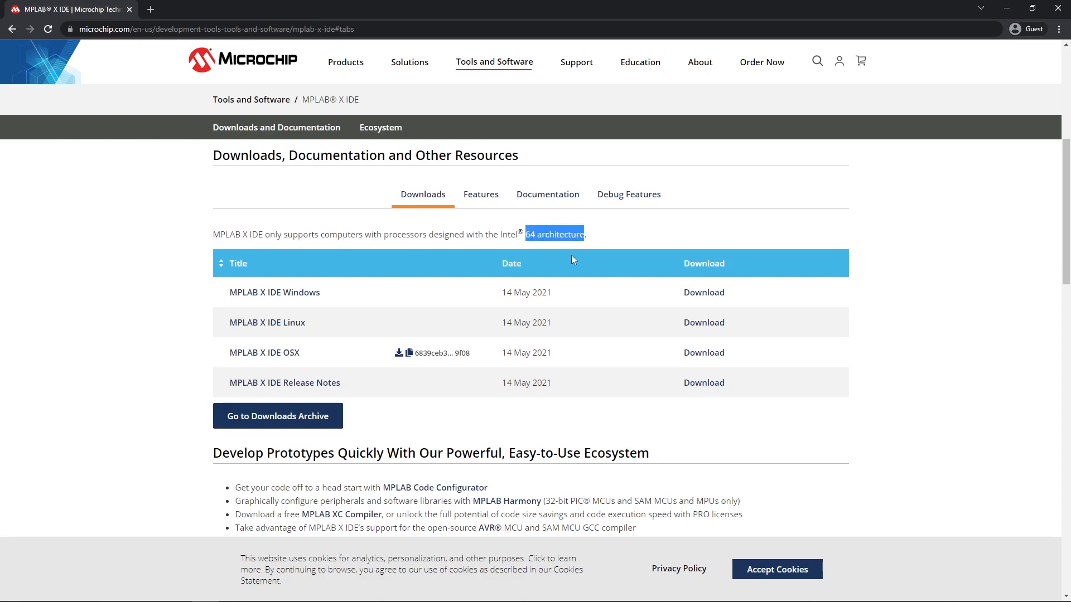
click(572, 256)
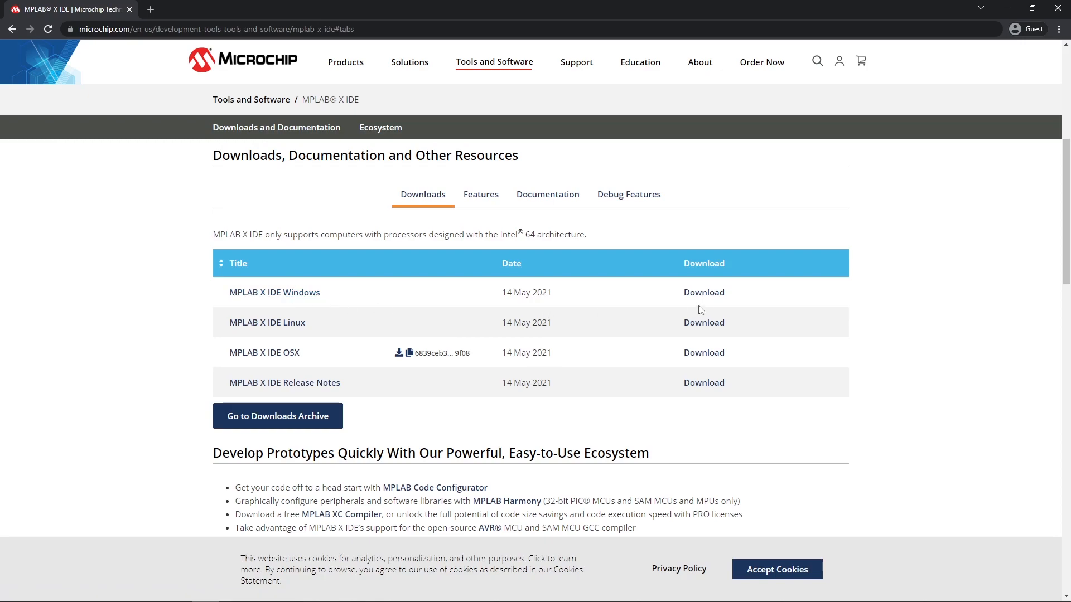
- Start the MPLAB X IDE Windows download, then search 'xc8' in a new tab and reach the MPLAB XC Compilers page
click(365, 295)
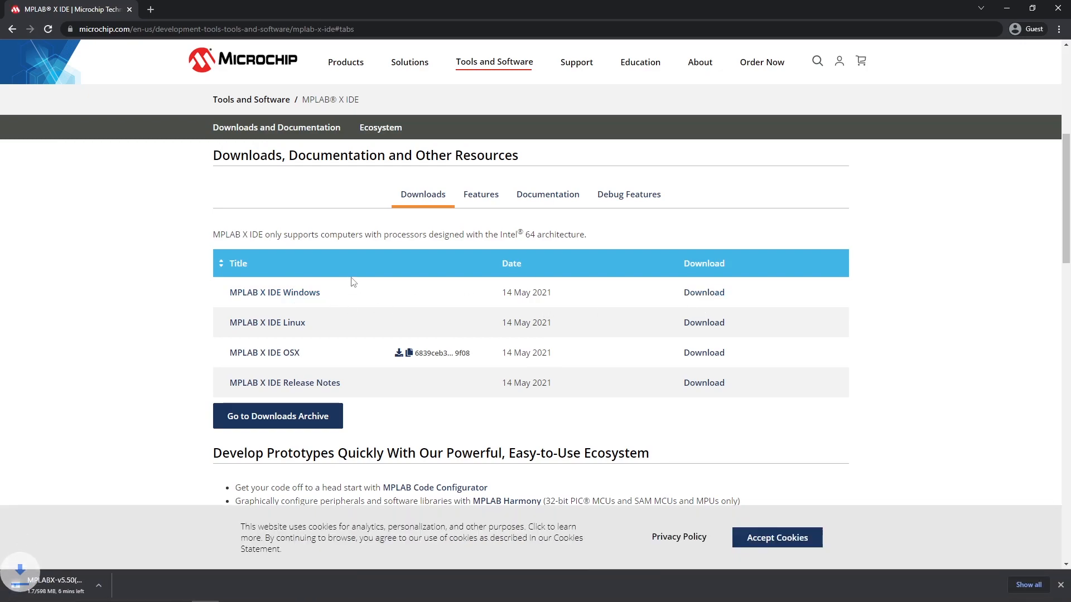
click(151, 10)
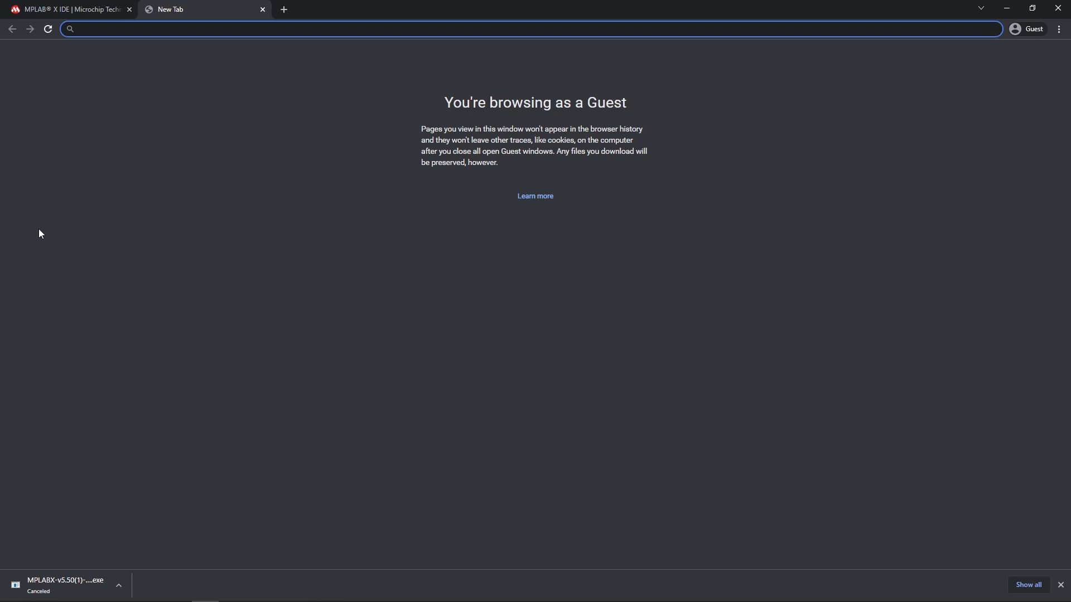
text(xc8)
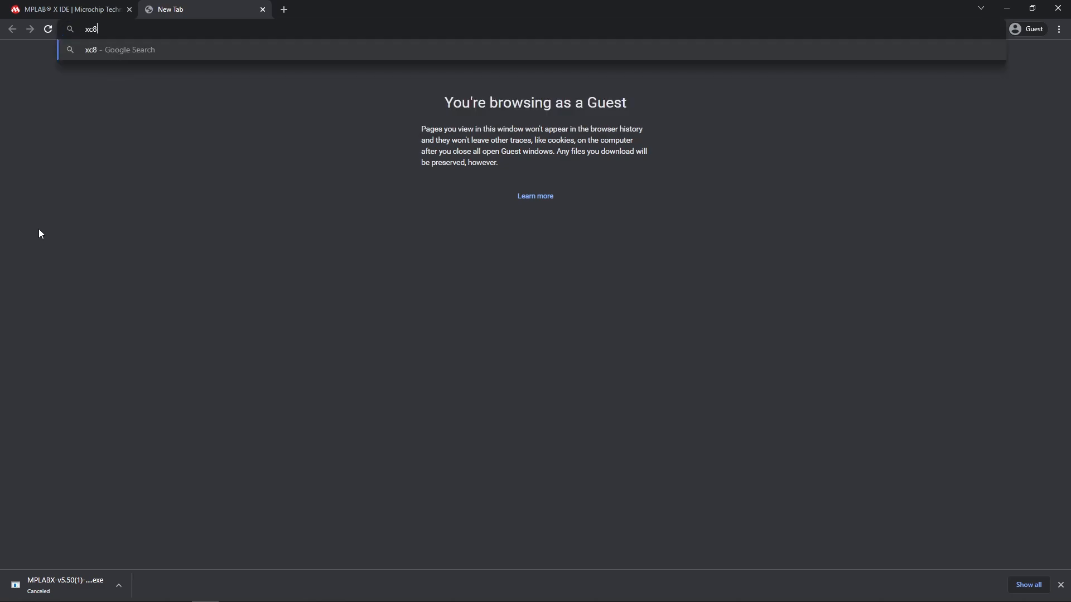
key(Return)
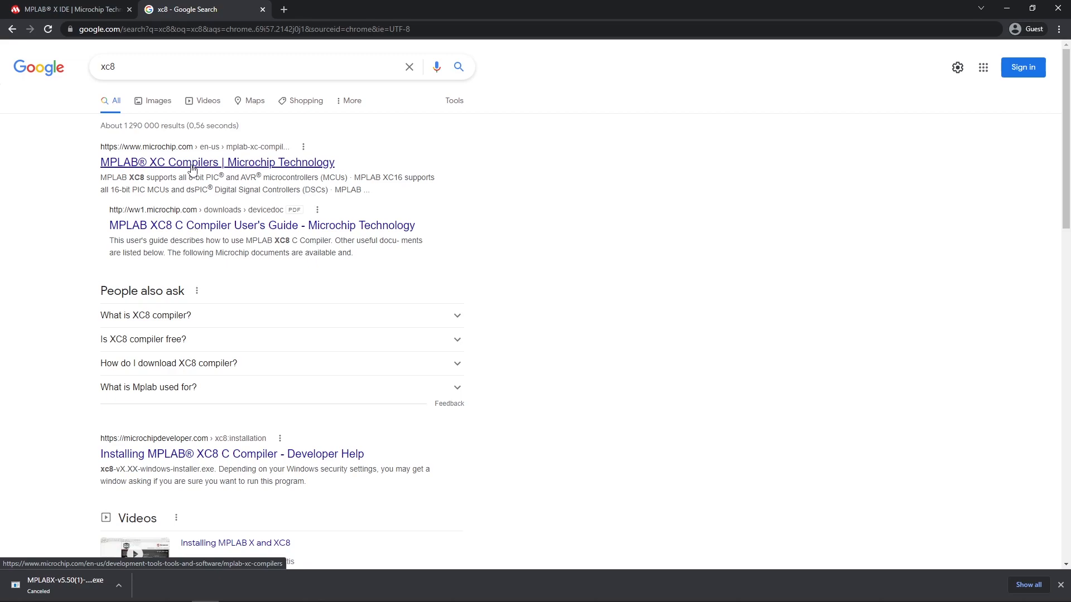
click(195, 163)
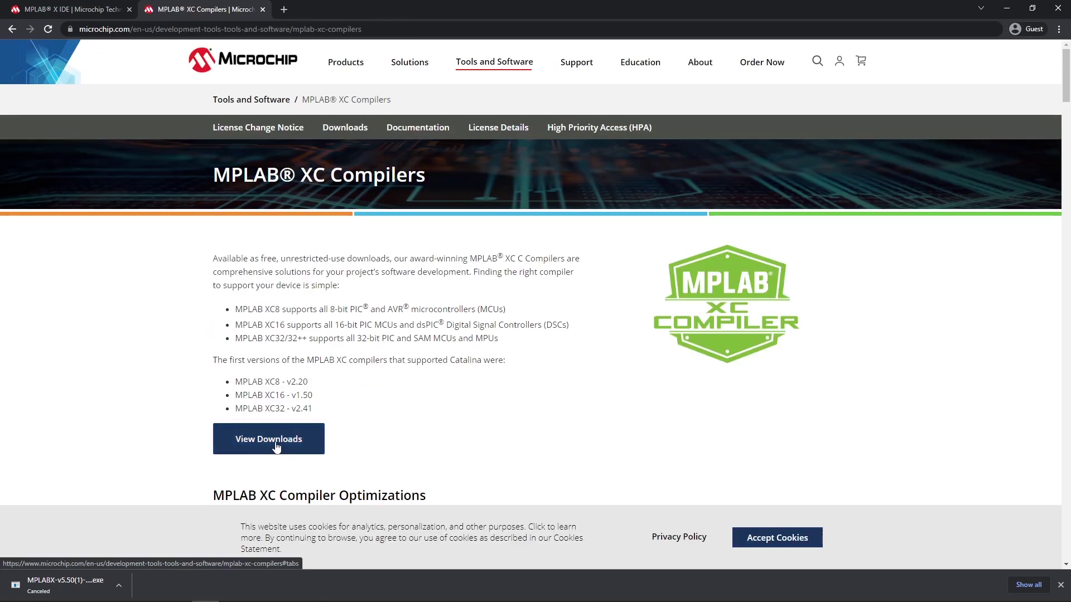
- In the compiler downloads list, check the XC8 size and download the Windows XC8 Compiler v2.32
click(277, 446)
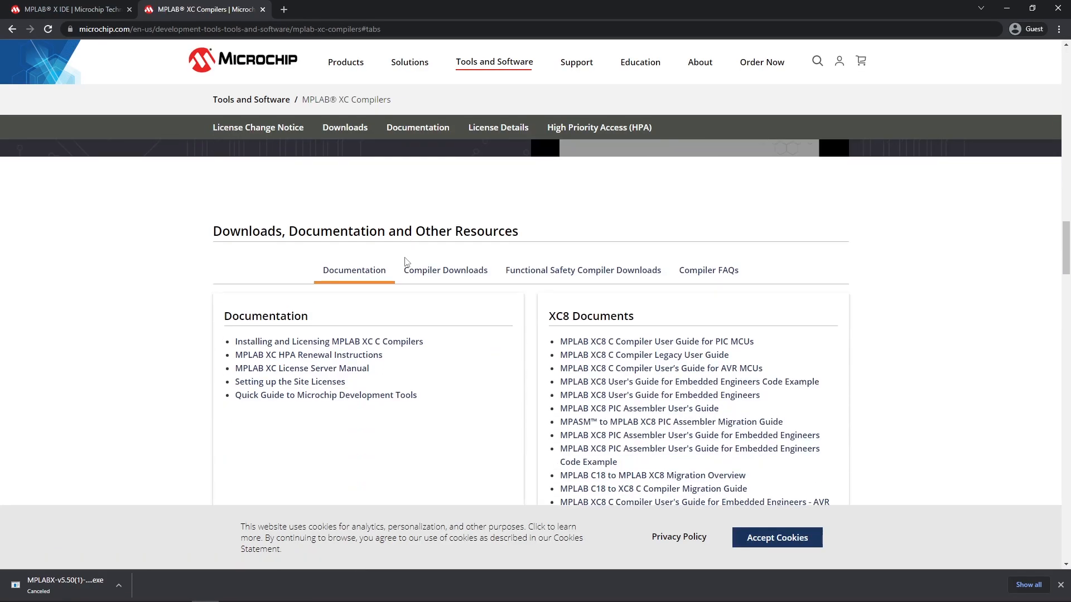
click(438, 228)
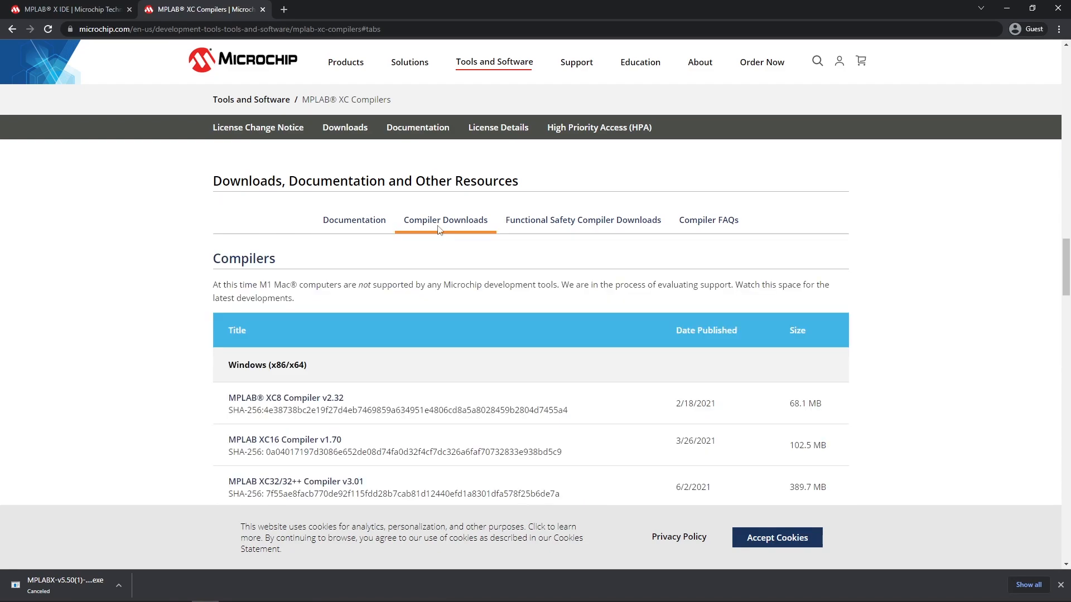
scroll(155, 287, down, 1)
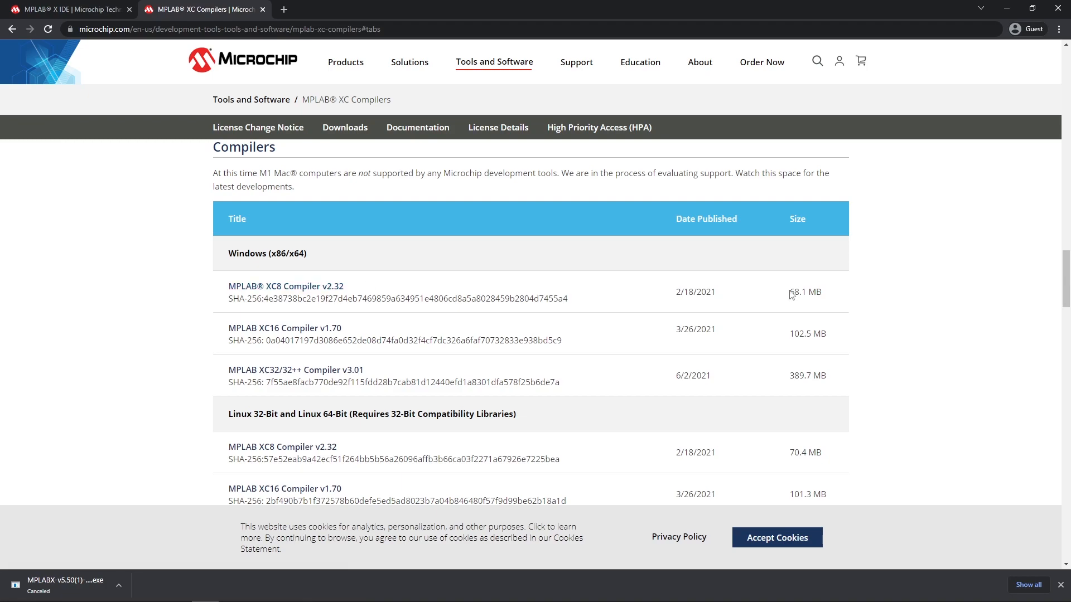
drag(790, 293, 820, 293)
click(719, 308)
click(288, 286)
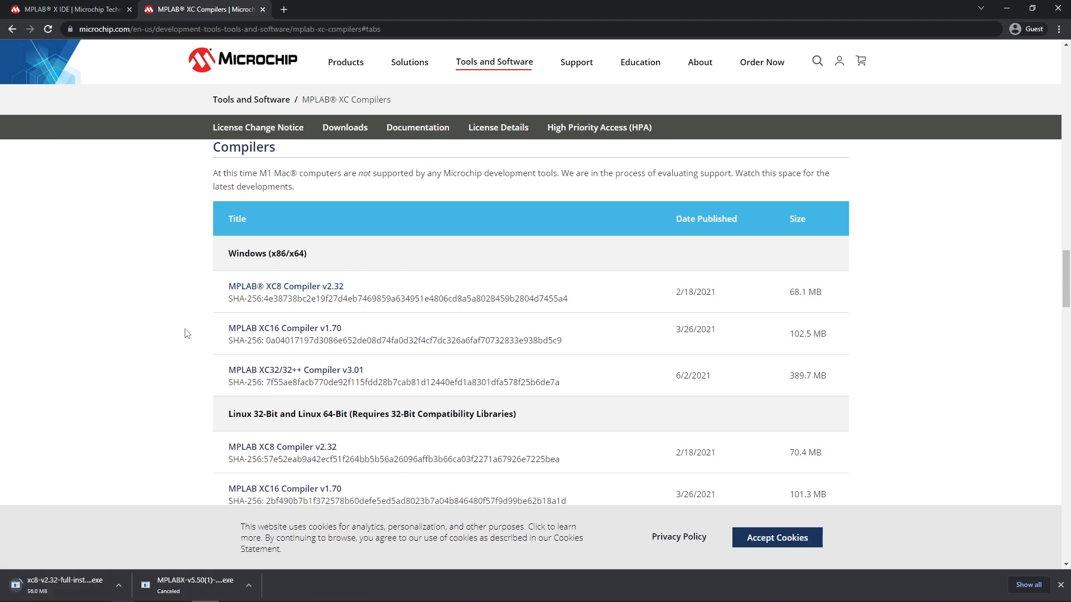
- Switch back to the MPLAB X IDE downloads tab to run the v5.50 installer
key(ctrl+shift+Tab)
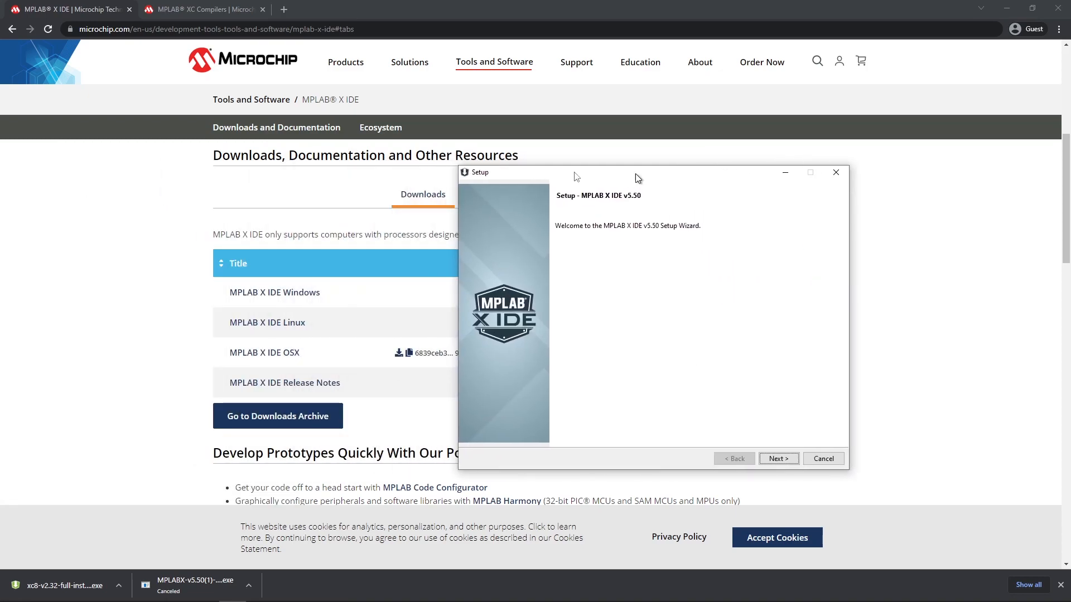
- Centre the setup wizard, accept the license agreement and continue to installation options
drag(636, 173, 456, 161)
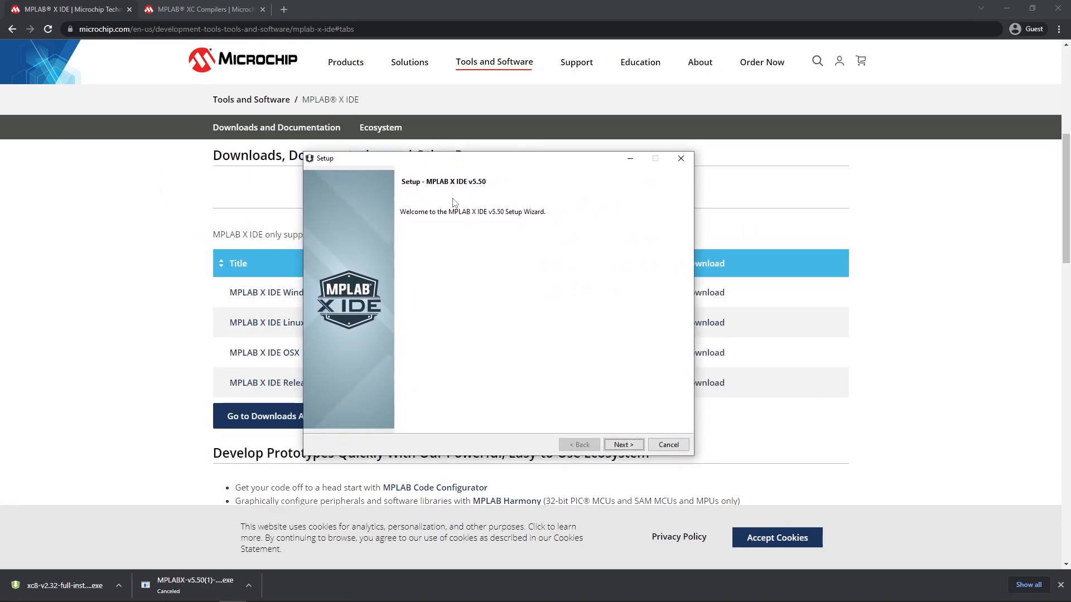
click(624, 444)
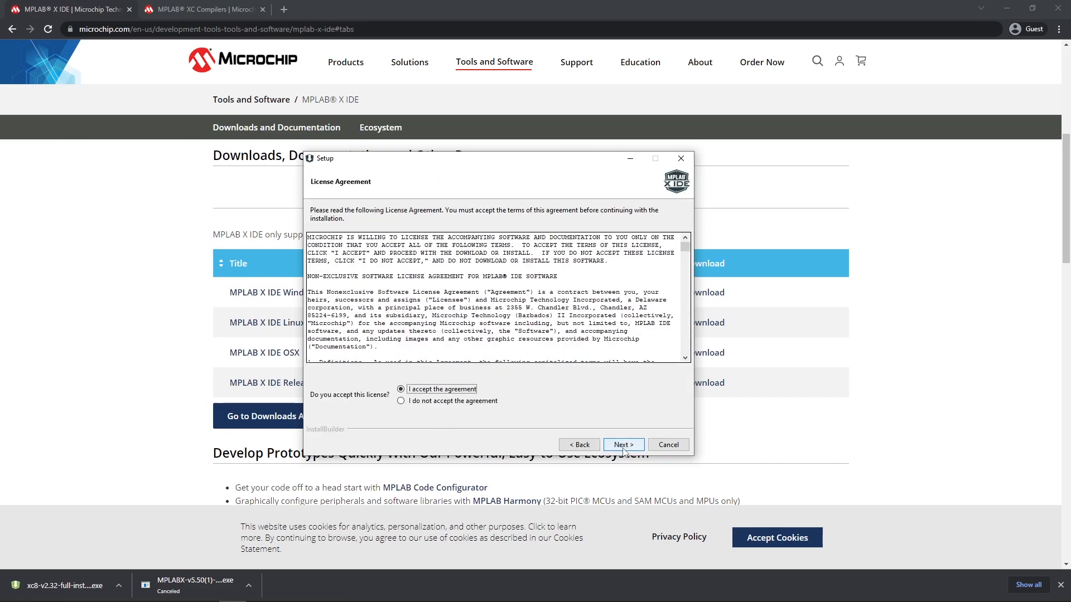
click(624, 448)
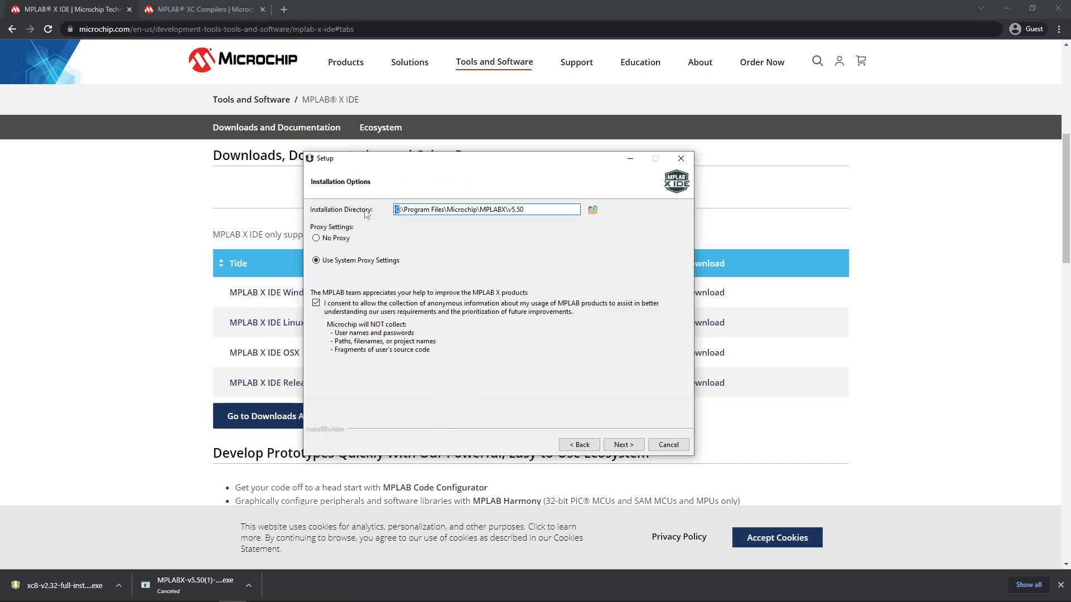
- Change the install path to I:\Program Files\Microchip\MPLABX\v5.50 and decline anonymous usage data
key(BackSpace)
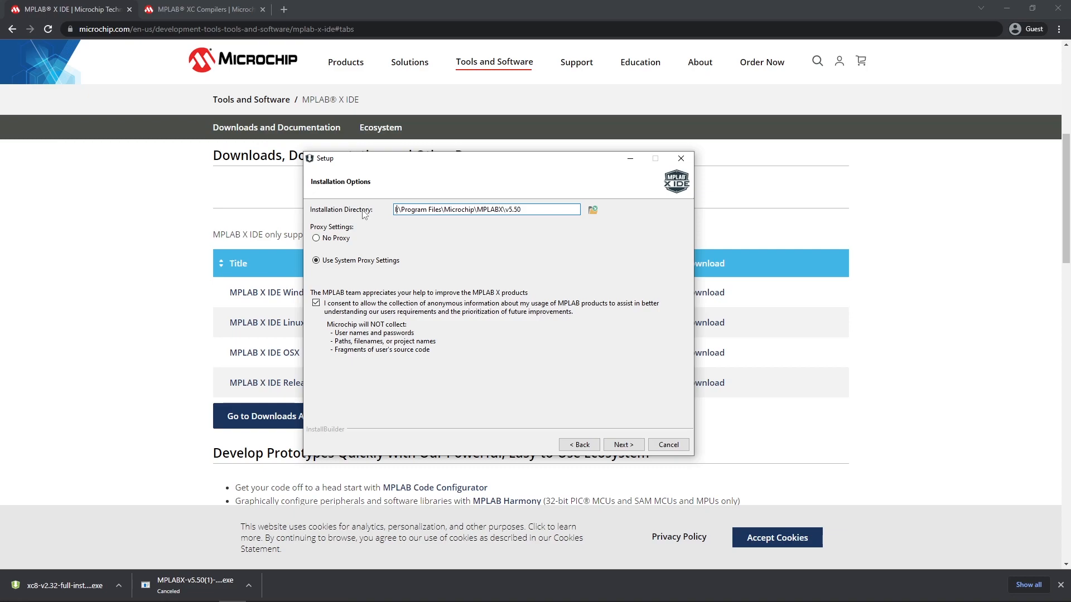
text(I)
key(End)
key(shift+Left)
key(shift+Left)
key(shift+Left)
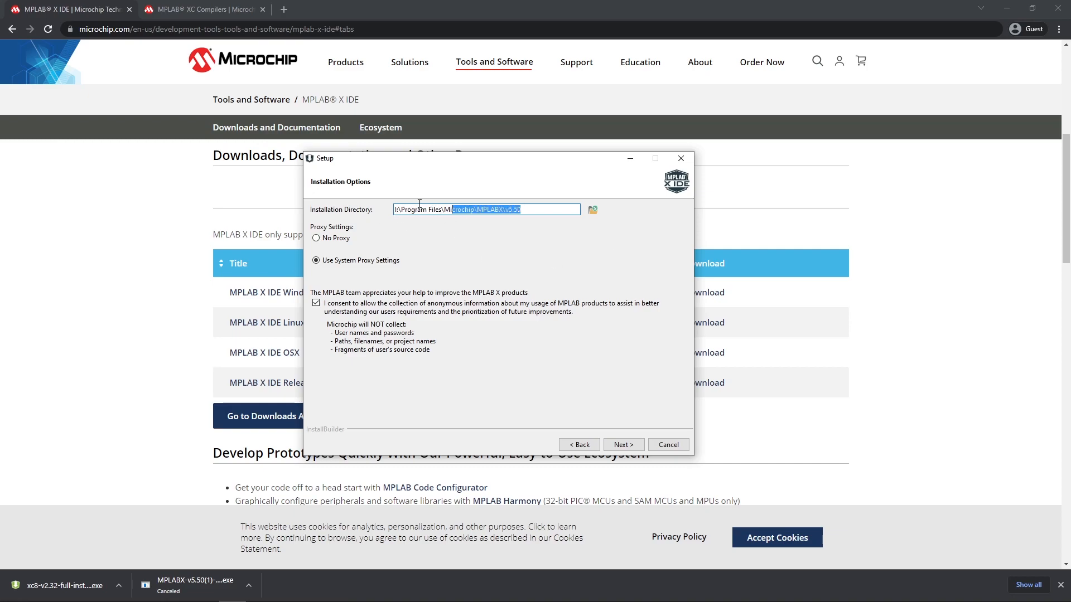
key(shift+Home)
click(417, 304)
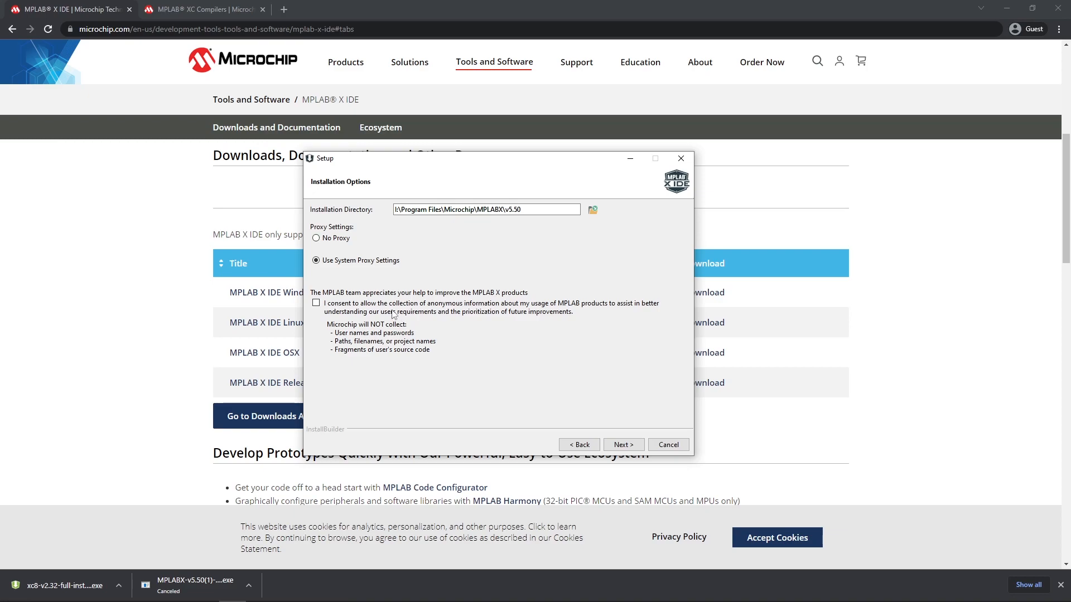
- Keep IDE, IPE and 8-bit MCU support, dropping 16-bit and 32-bit device support, and reach Ready to Install
click(624, 444)
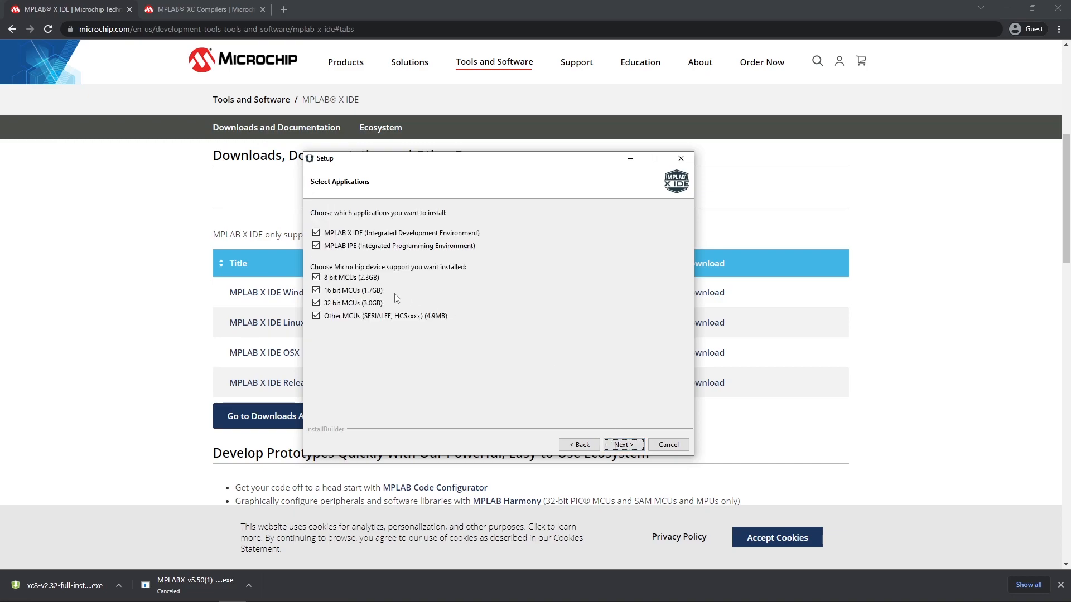
click(316, 290)
click(316, 316)
click(621, 445)
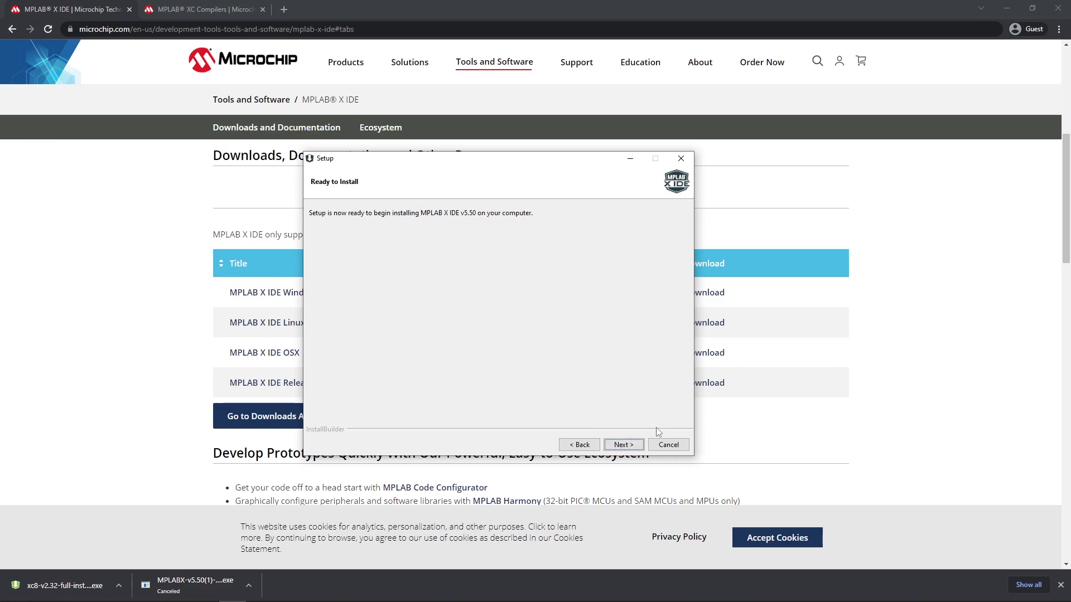
- Install MPLAB X IDE v5.50, untick the XC compilers, Harmony and MCC link boxes, and finish the wizard
click(623, 443)
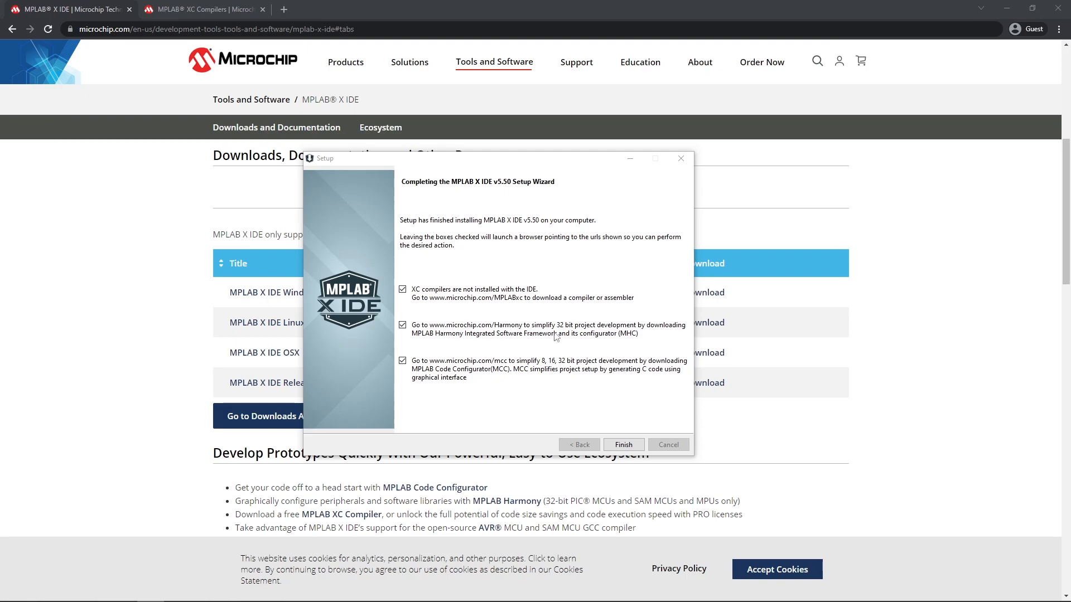
click(402, 326)
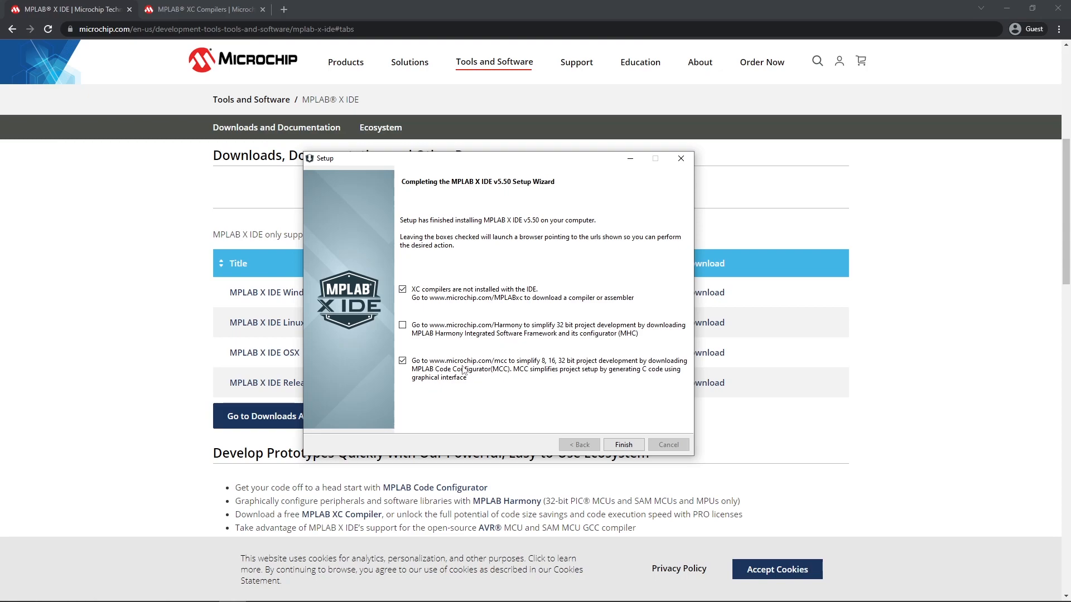
click(402, 362)
click(402, 290)
click(620, 448)
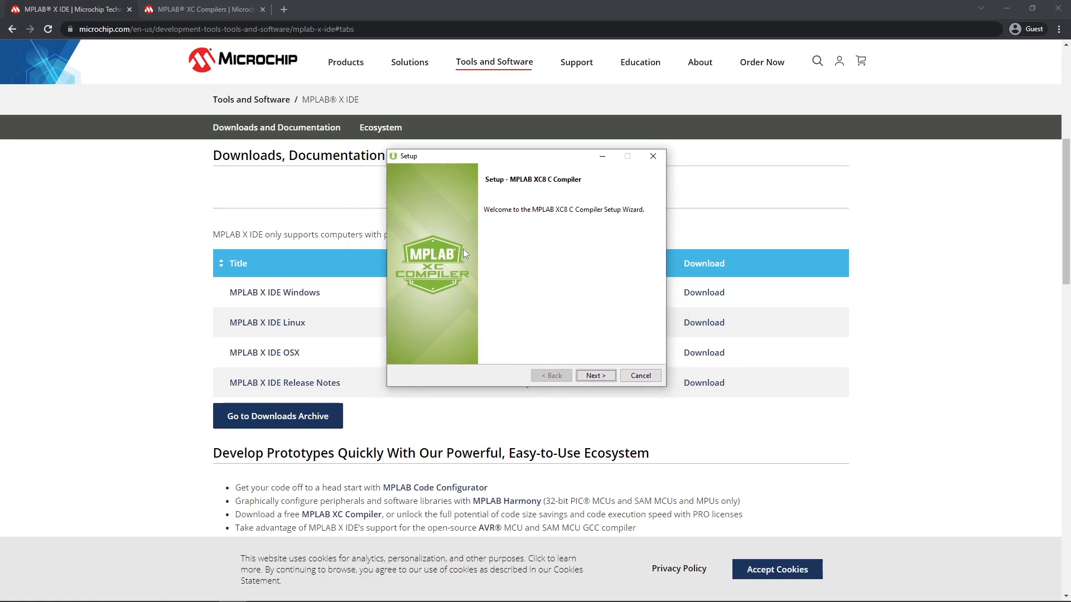
- Accept the XC8 licence agreement and keep the free licence type
click(595, 376)
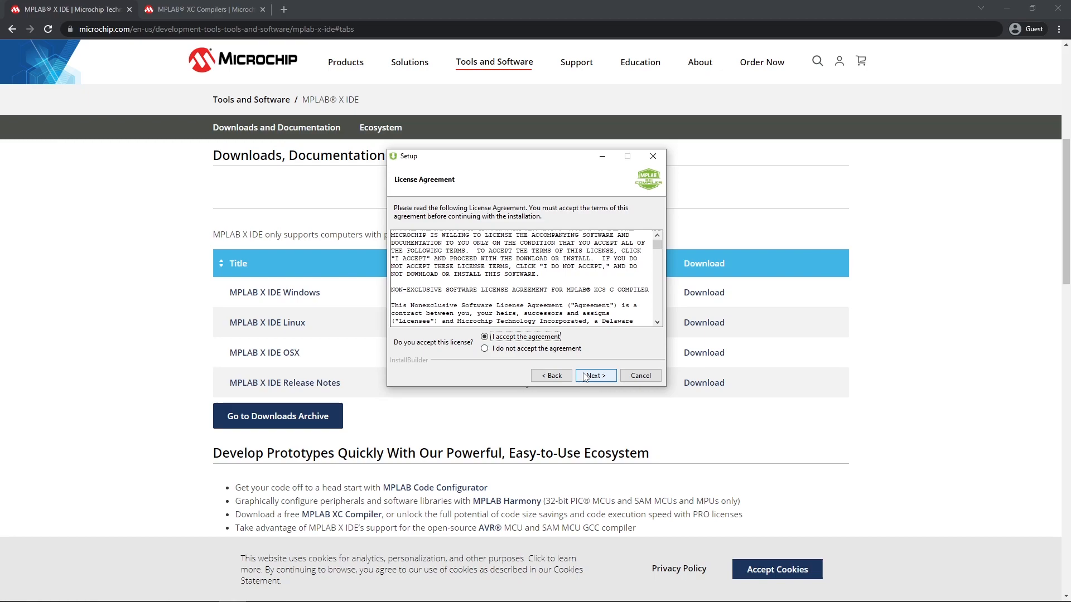
click(591, 378)
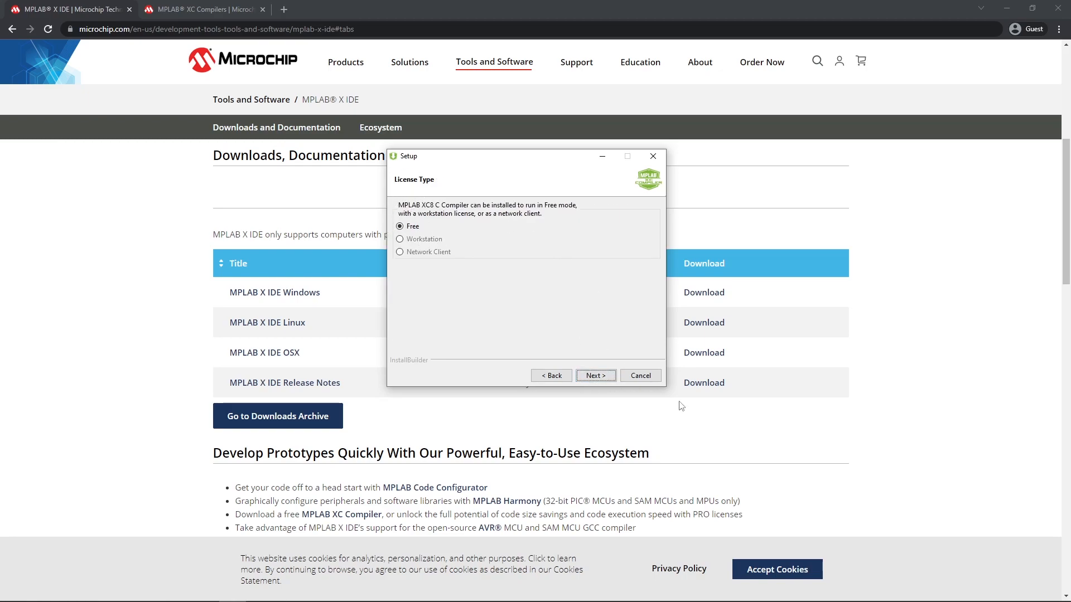
key(Return)
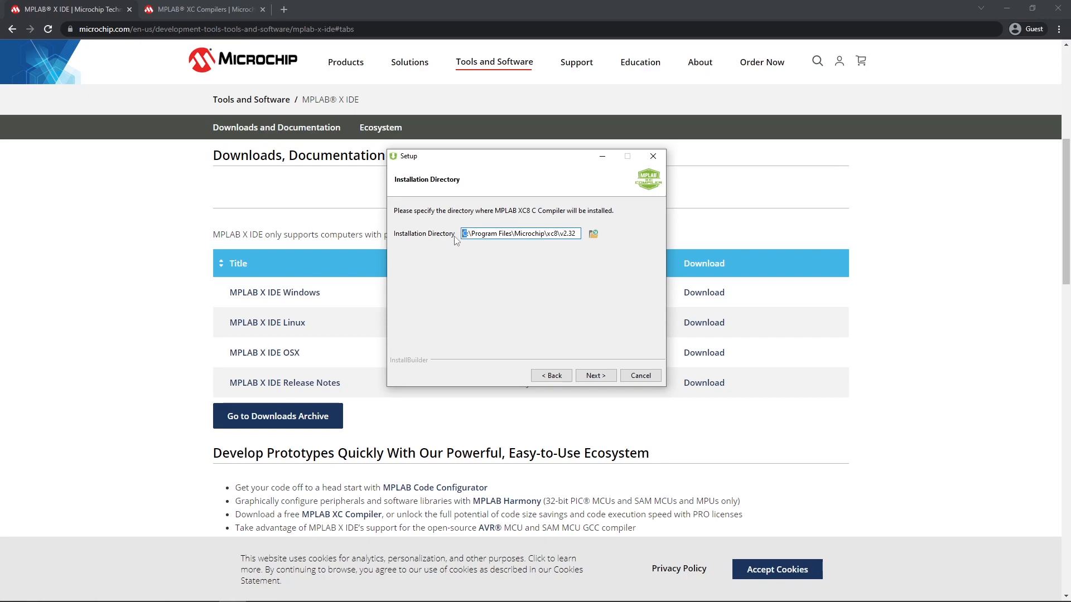
- Edit the drive letter of the xc8 v2.32 installation folder and confirm it
key(BackSpace)
drag(579, 234, 504, 230)
key(Left)
click(596, 378)
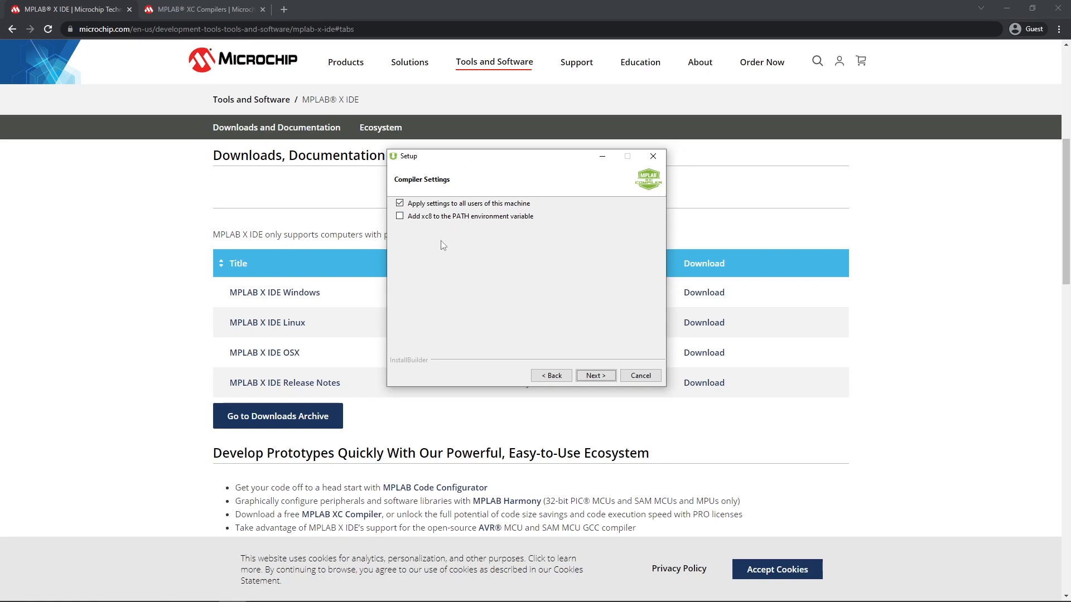
- Add xc8 to the PATH environment variable for all users and install the compiler
click(401, 218)
click(592, 377)
click(601, 377)
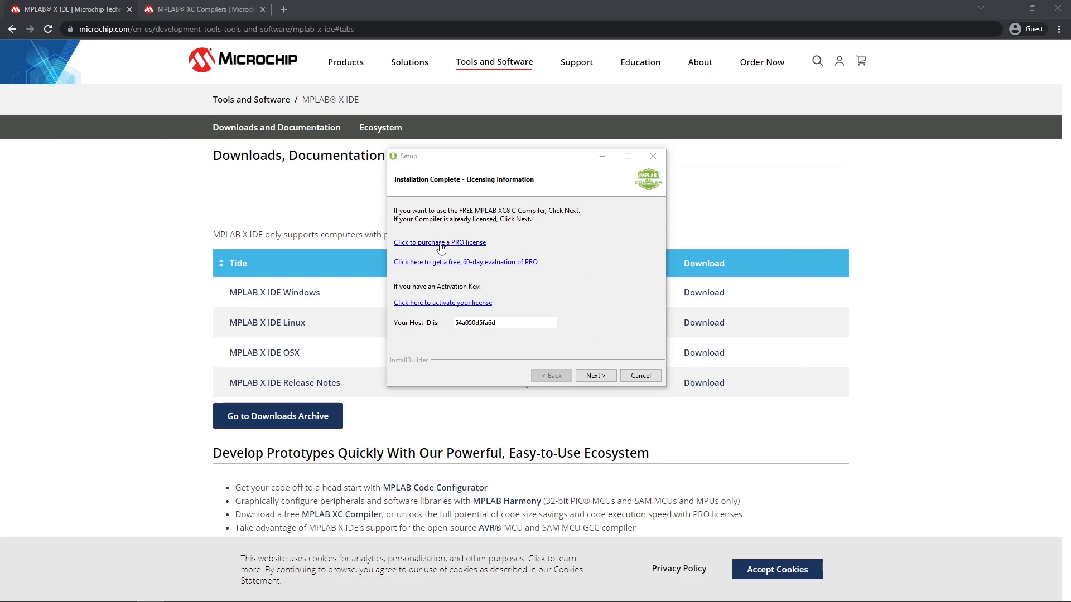
- Note the host ID, continue with the free compiler and close the XC8 installer
drag(454, 324, 496, 323)
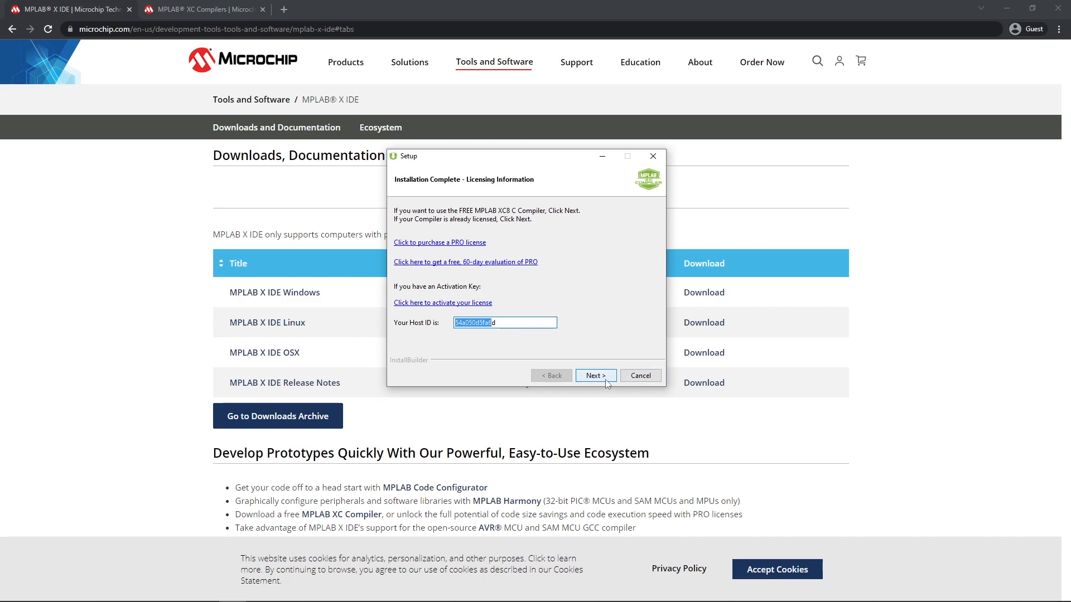
click(593, 375)
click(597, 376)
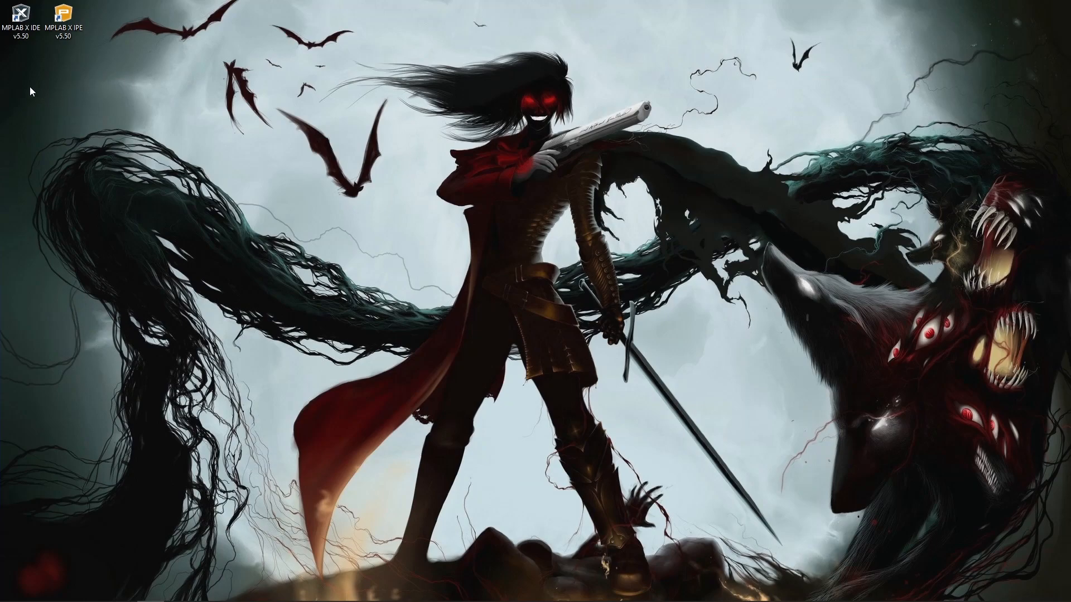
- Launch MPLAB X IDE v5.50 from the desktop, choosing Disable Modules and Continue at the warning
drag(18, 84, 121, 9)
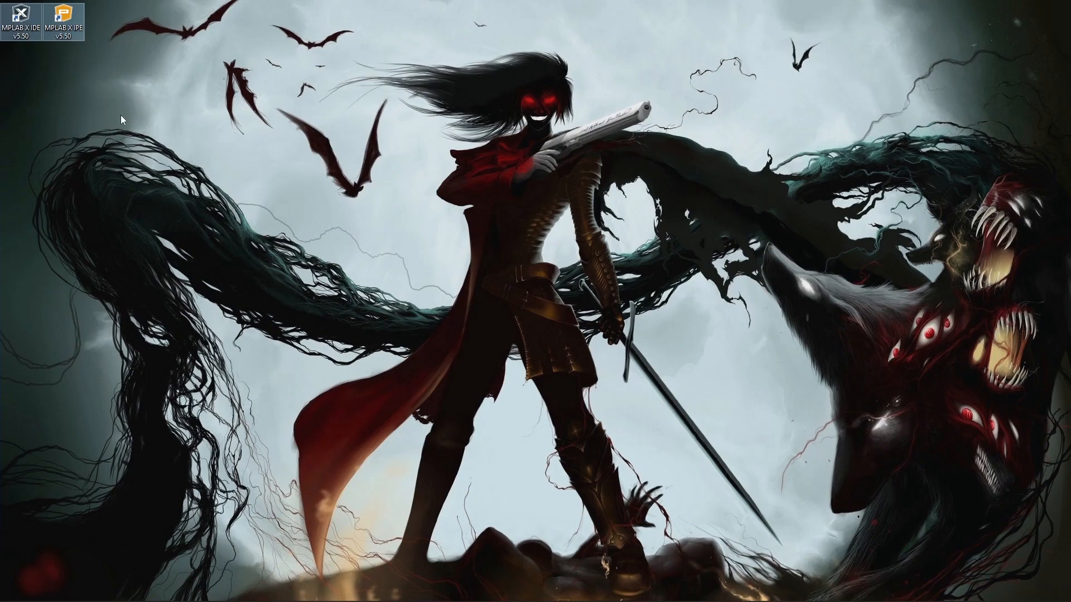
click(332, 193)
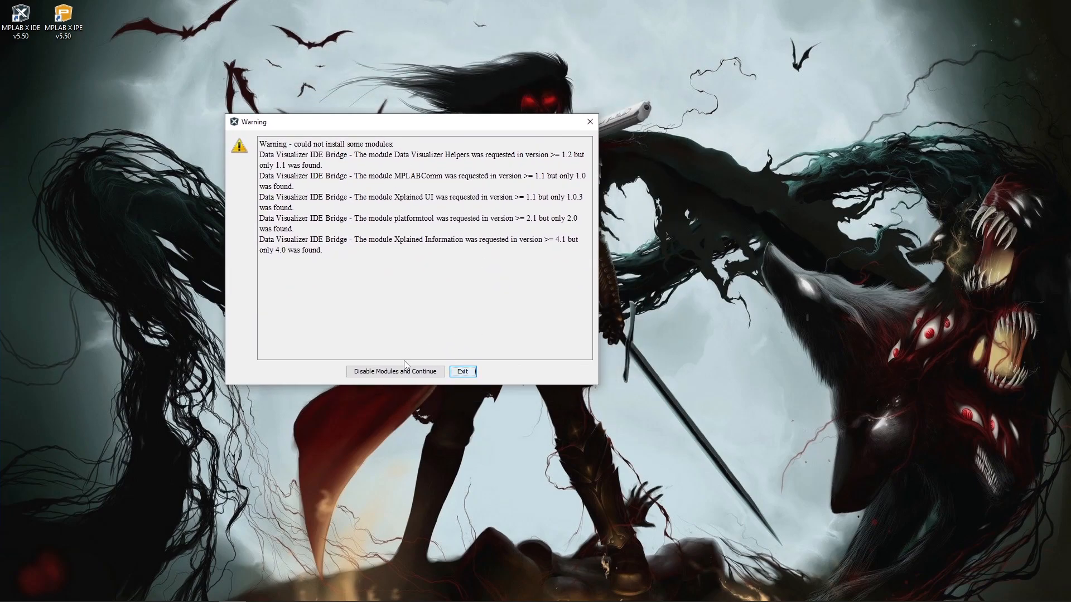
click(396, 371)
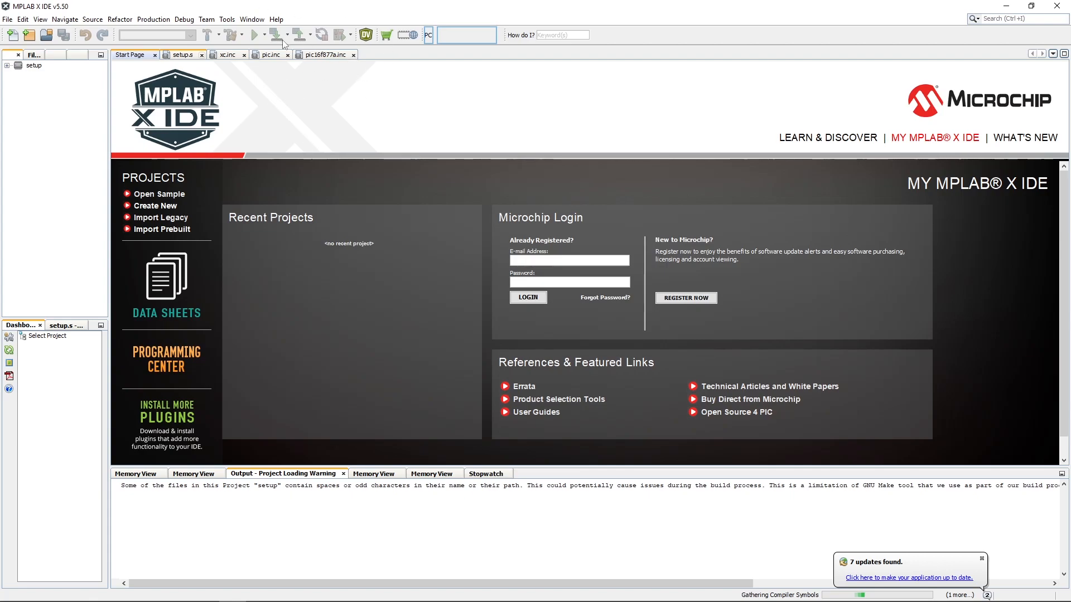
- Close setup.s, xc.inc, pic.inc and pic16f877a.inc, leaving the Start Page, and show the File menu
click(202, 54)
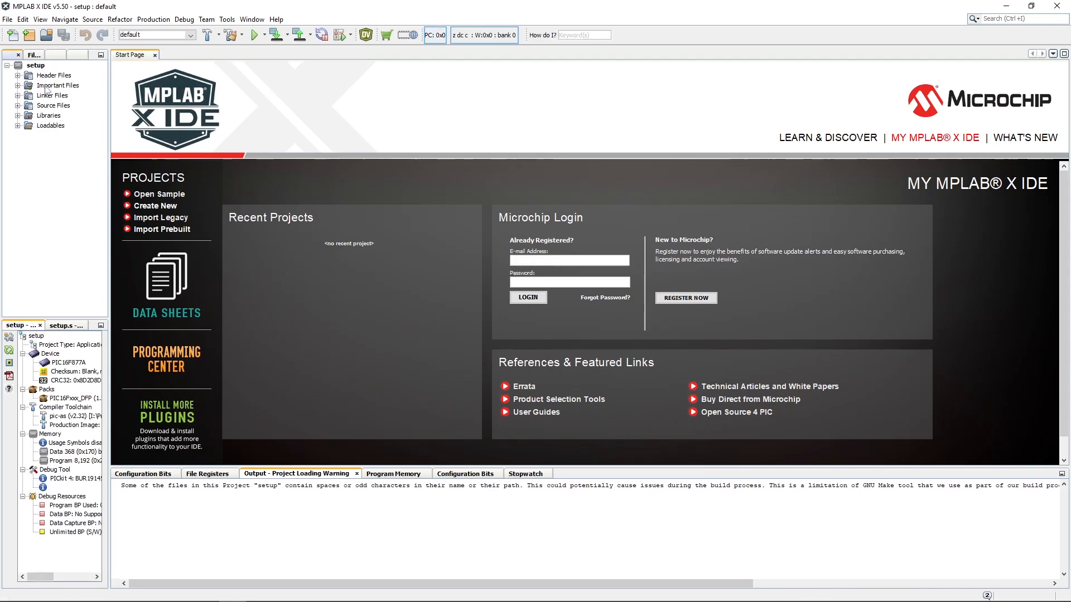
click(286, 270)
click(63, 185)
click(8, 20)
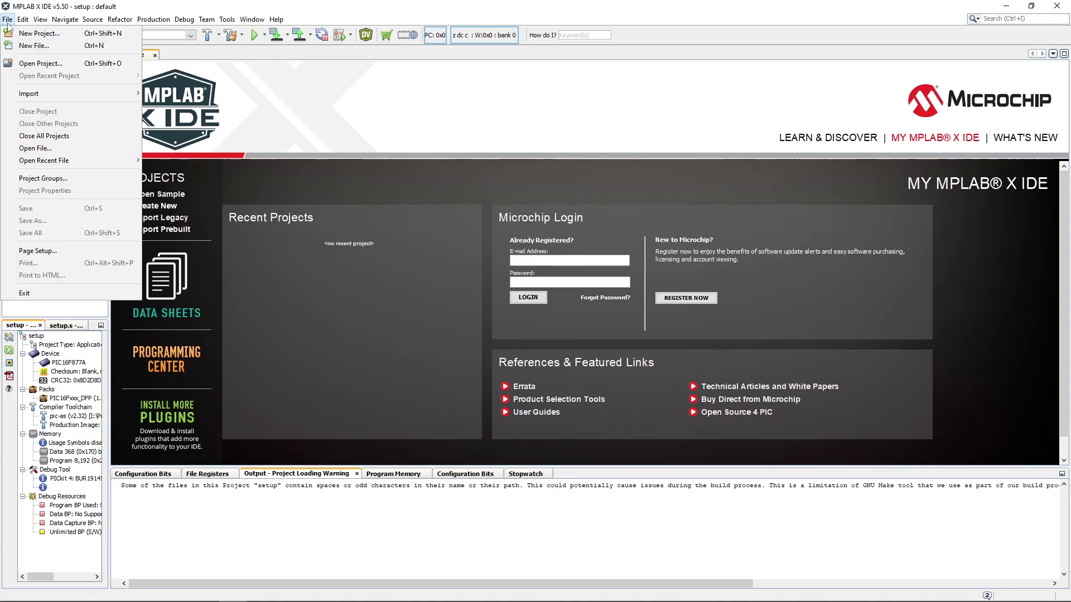
- Start a new standalone project and choose PIC16F877A as the device
click(40, 33)
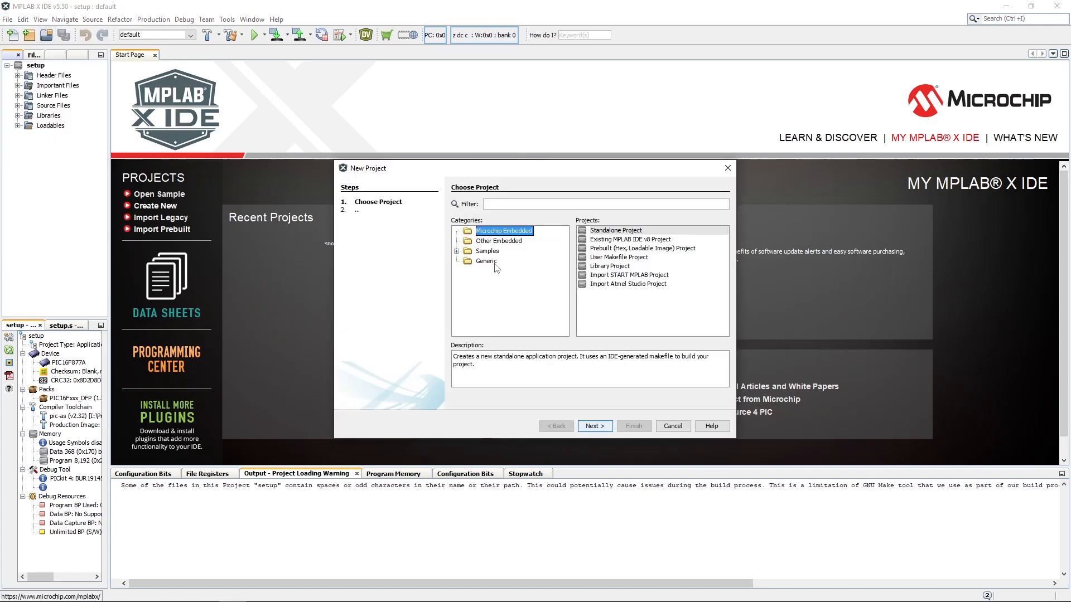
key(Return)
text(P)
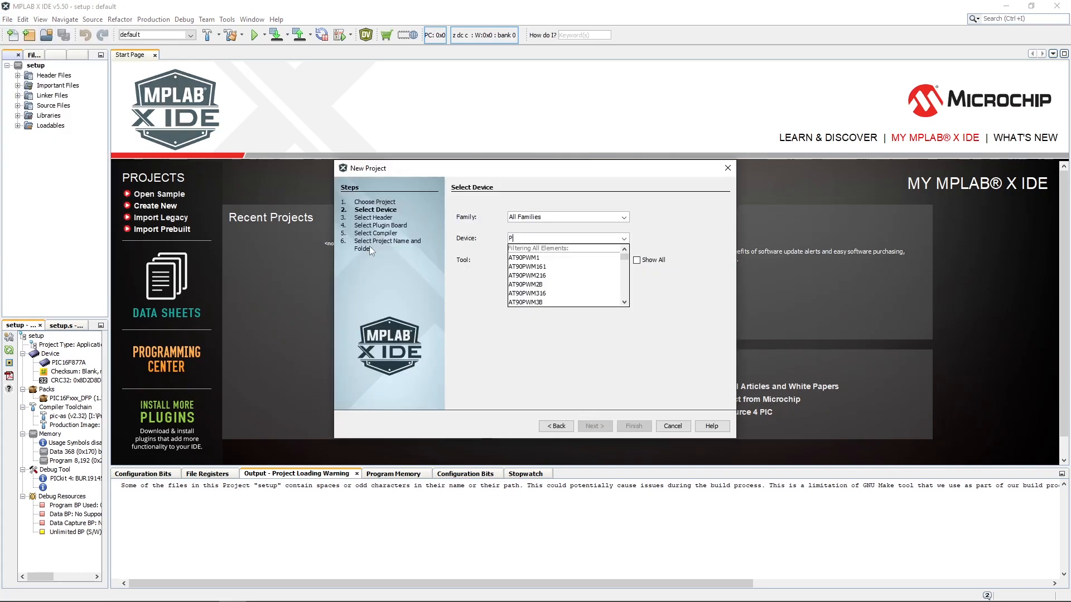
text(IC16F)
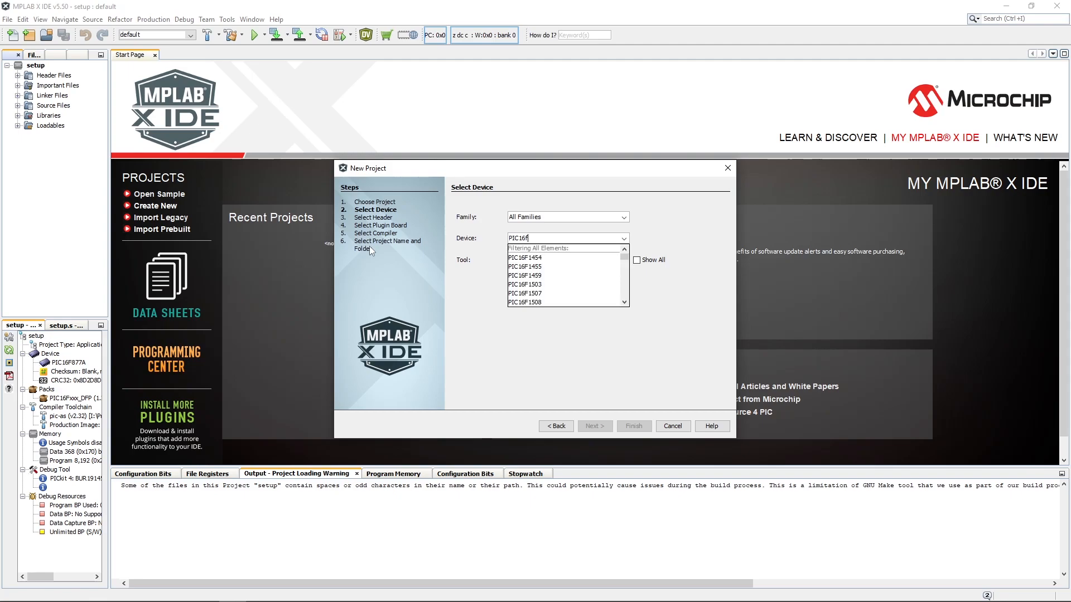
text(877A)
key(Down)
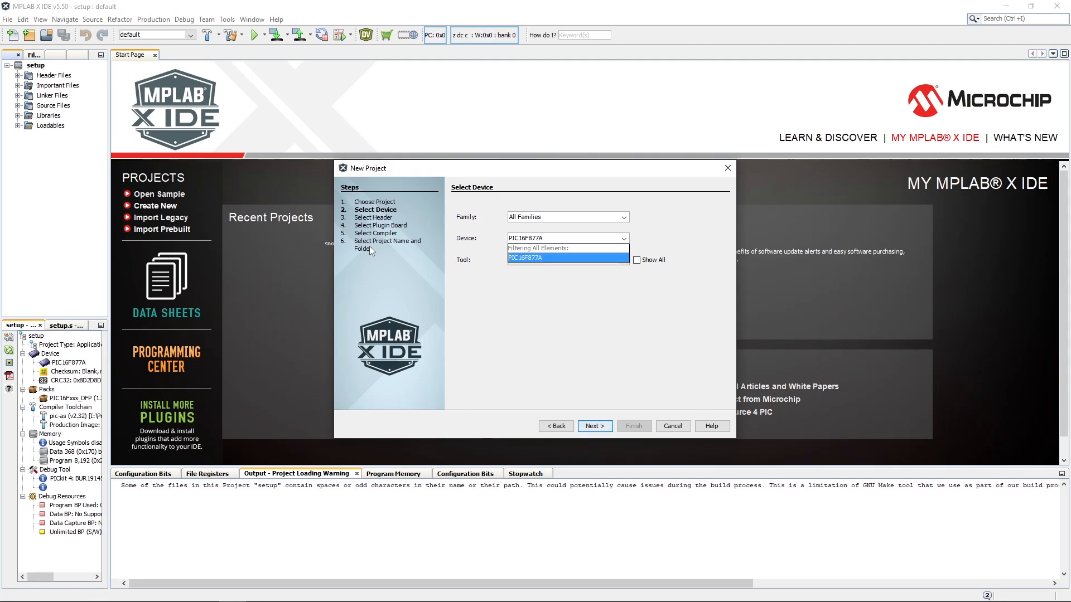
click(623, 259)
- Keep PICkit 4 as the project tool and advance to compiler selection
click(593, 285)
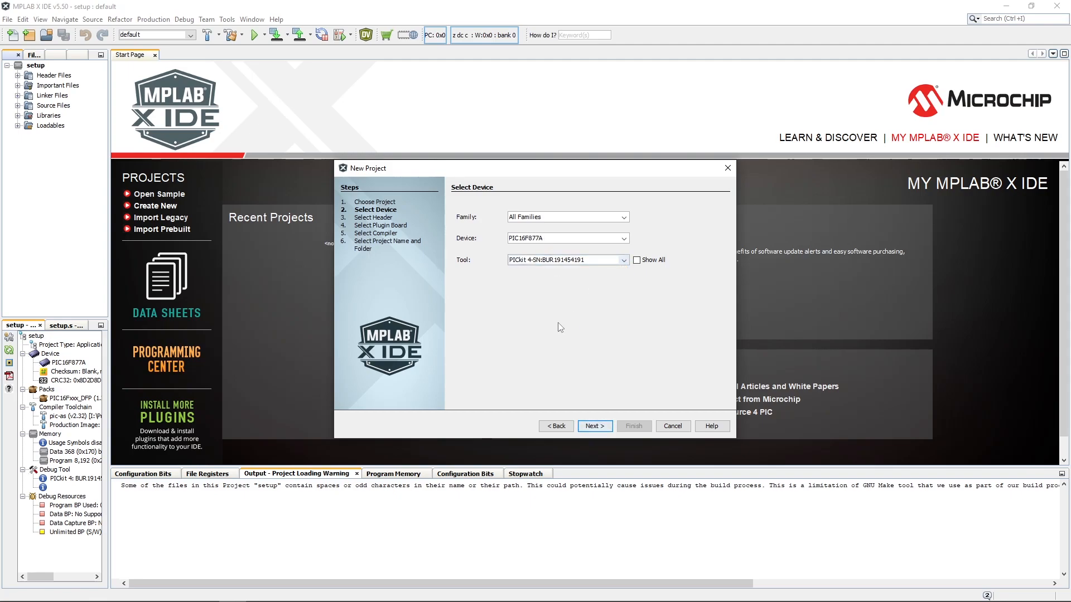
double_click(547, 238)
click(603, 261)
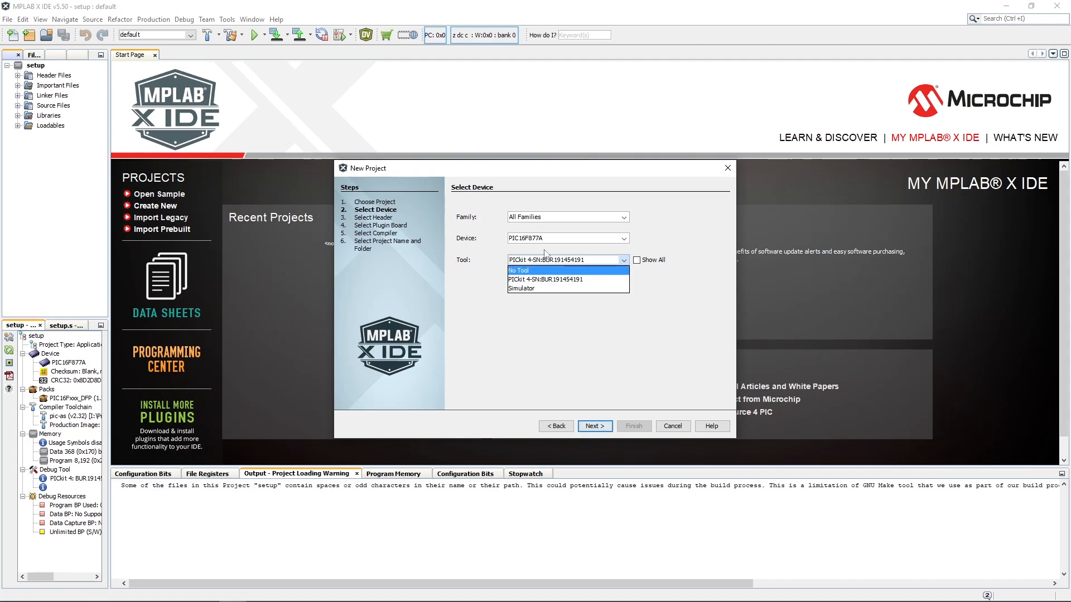
click(560, 280)
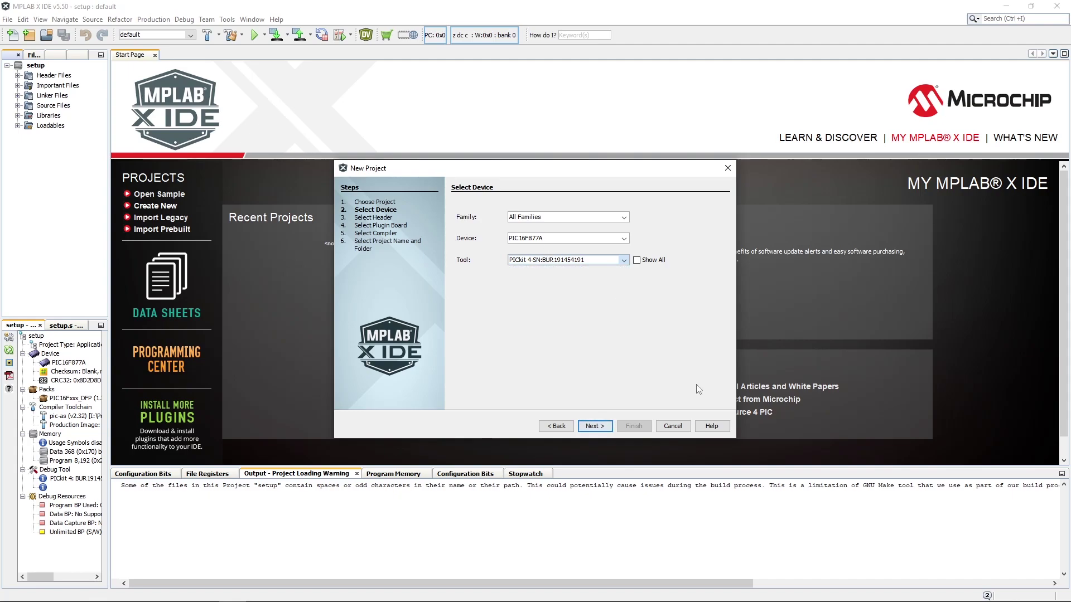
click(594, 426)
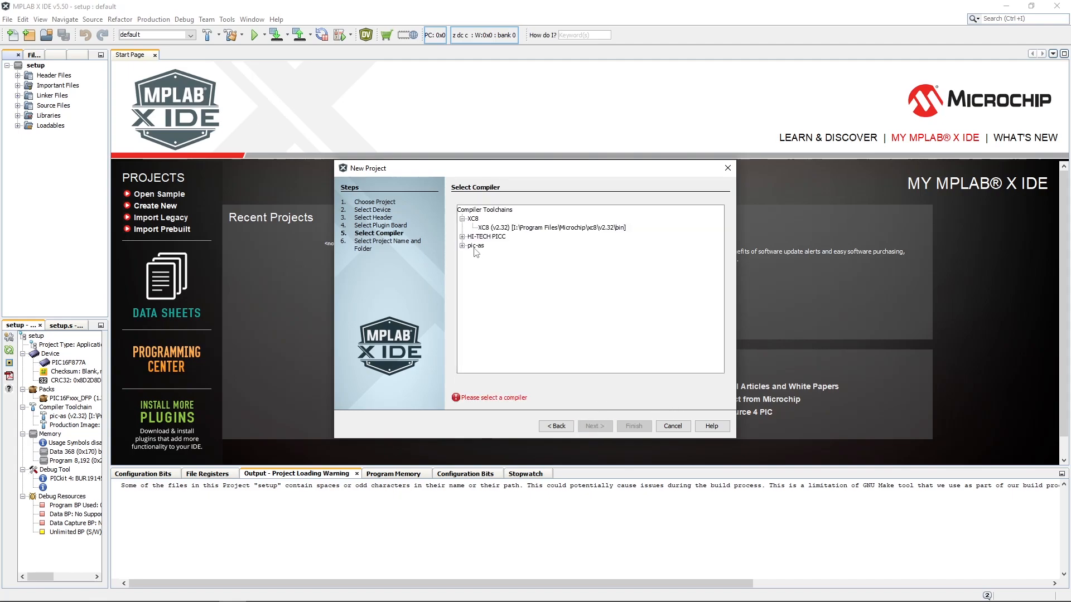
- Review the XC8 v2.32 and pic-as v2.32 compilers, then cancel the New Project wizard
click(462, 246)
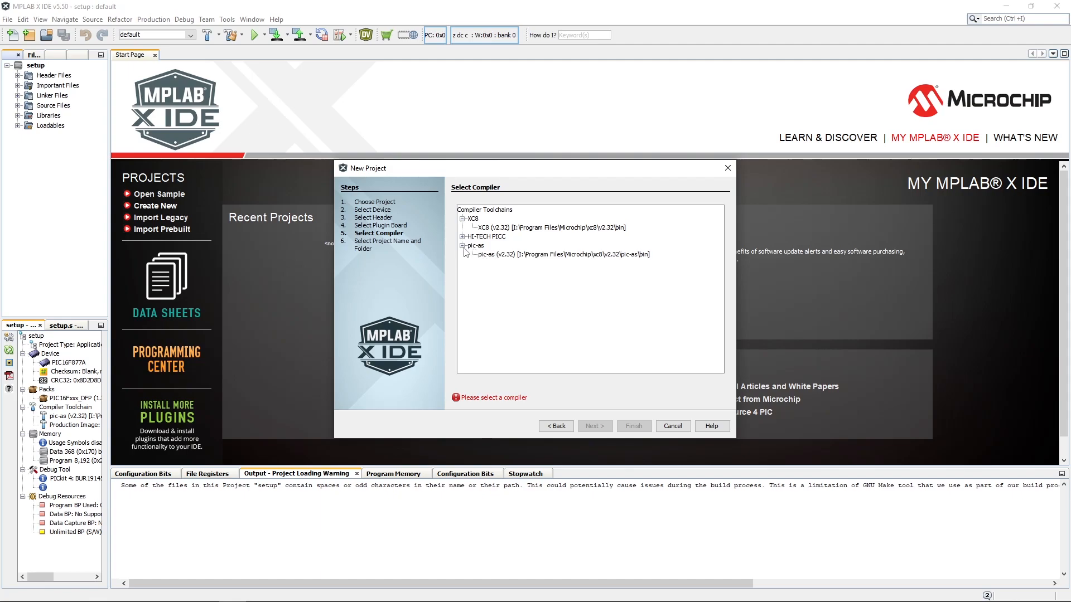
click(486, 260)
click(502, 228)
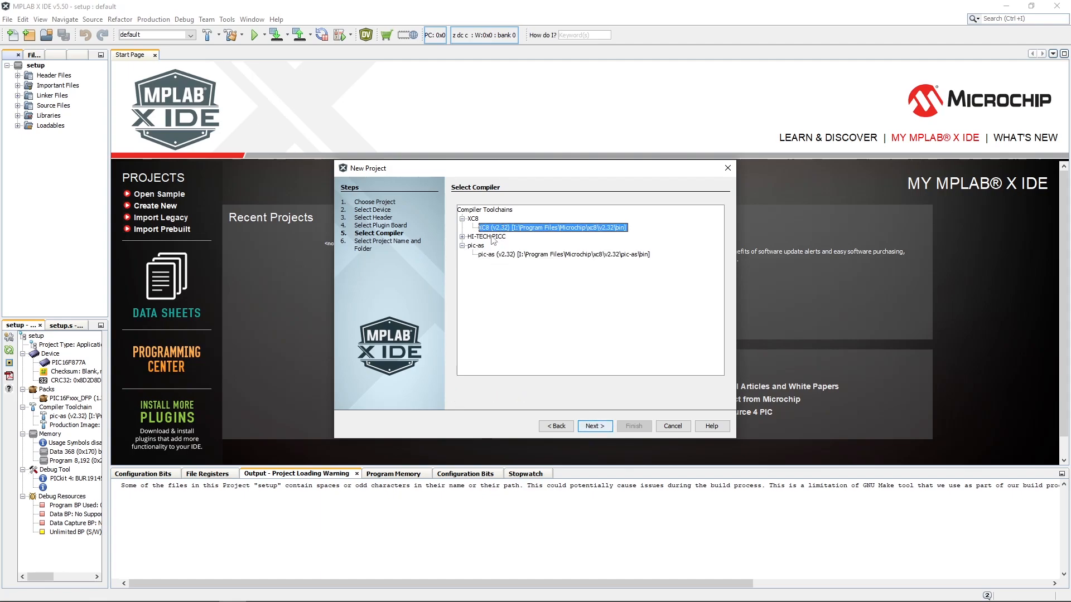
click(493, 255)
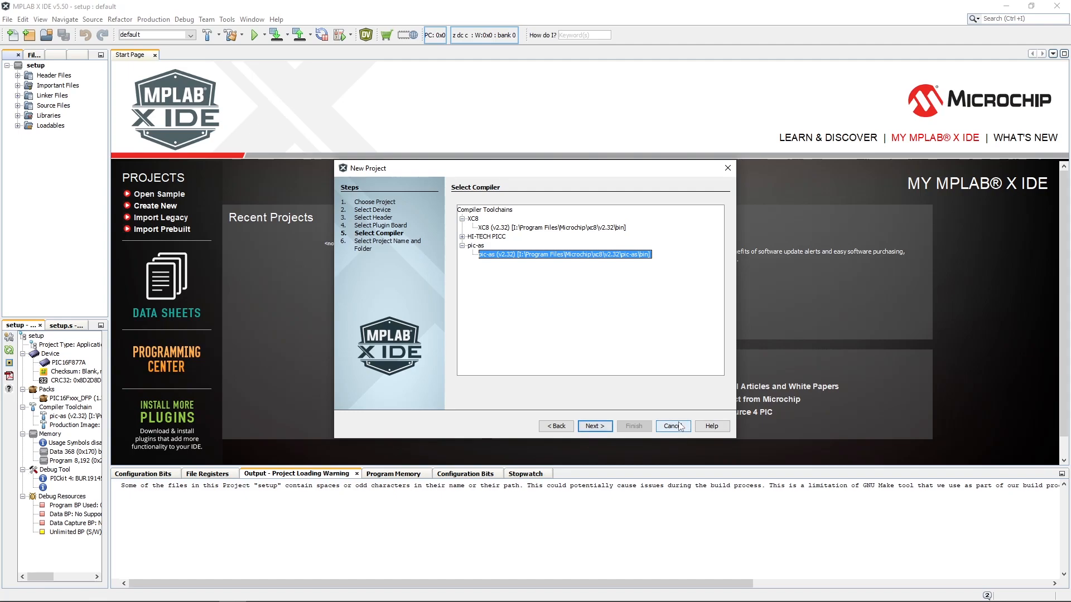
click(666, 425)
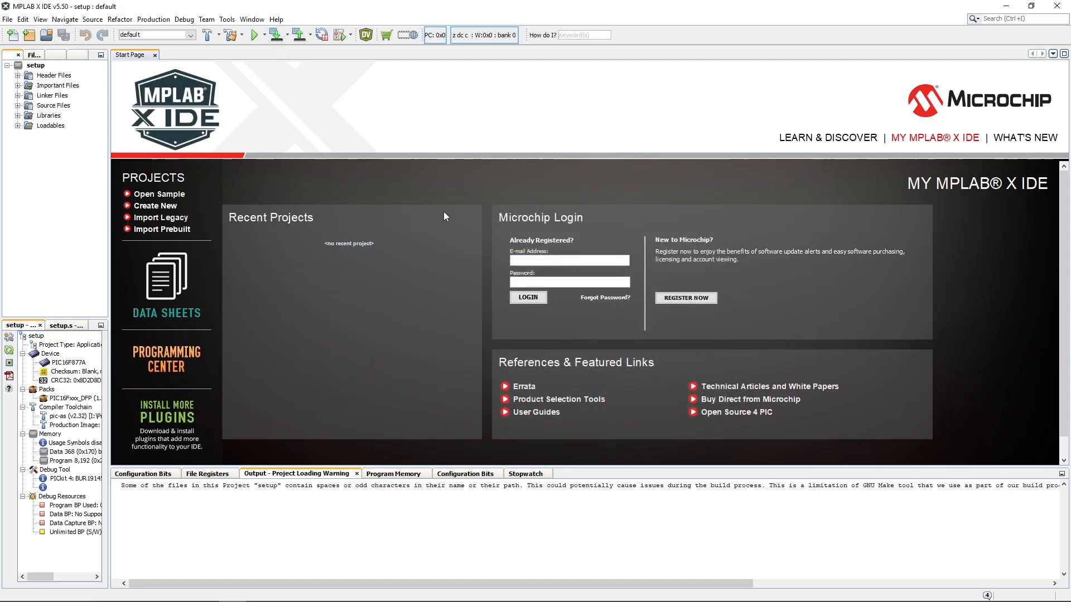
- Reach the Embedded Build Tools toolchain list in the IDE Options
click(229, 19)
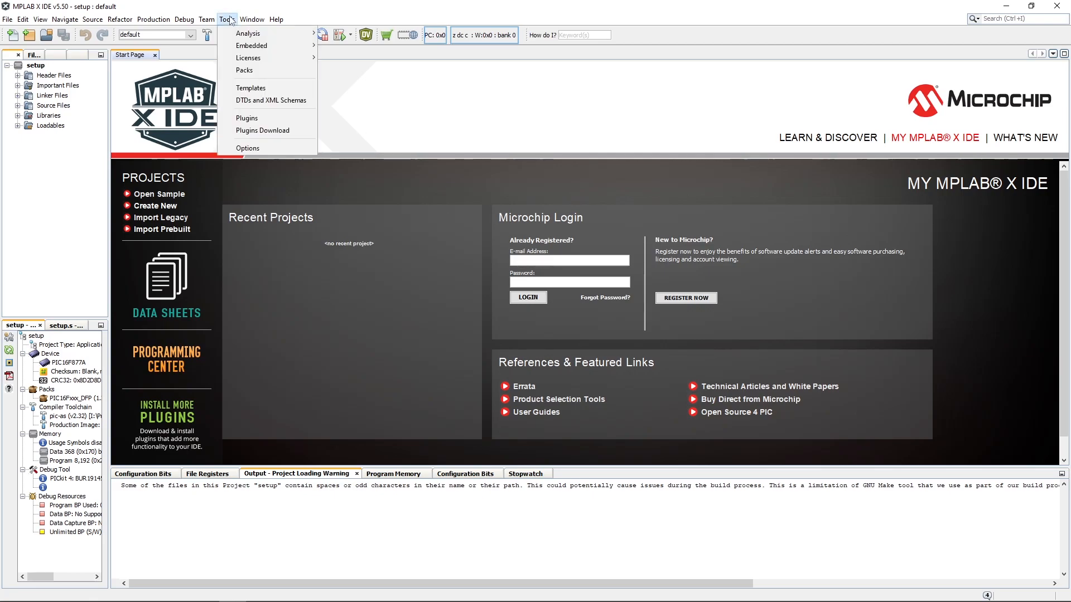
click(251, 148)
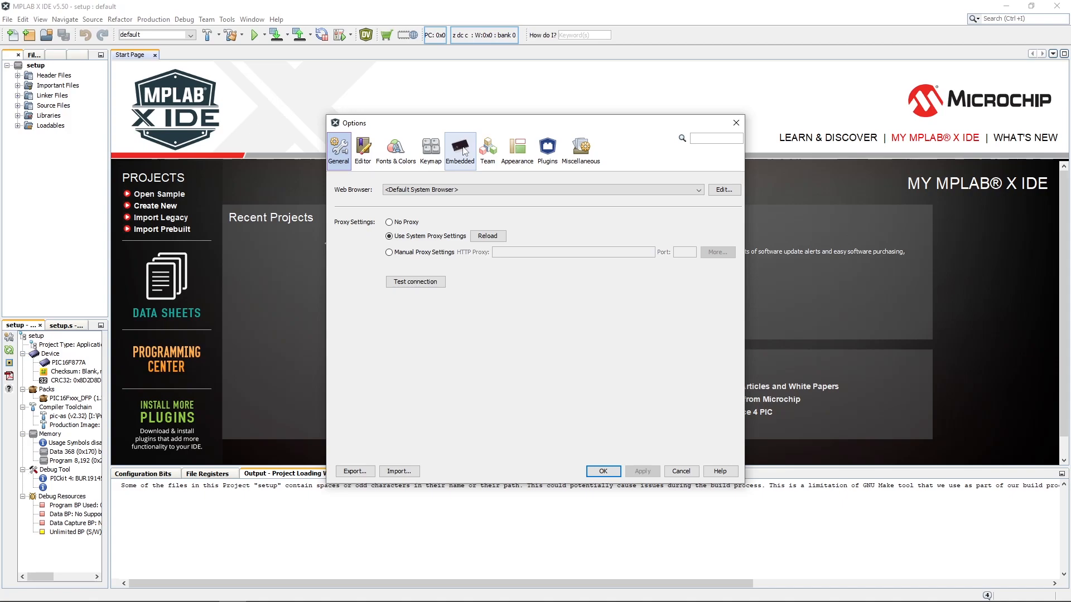
click(463, 151)
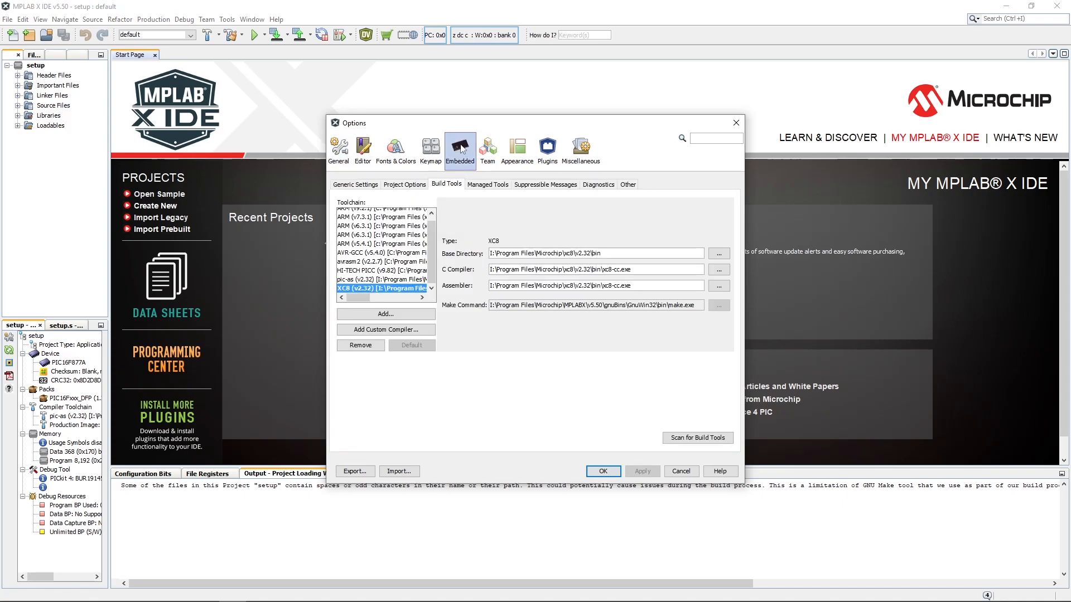
click(344, 184)
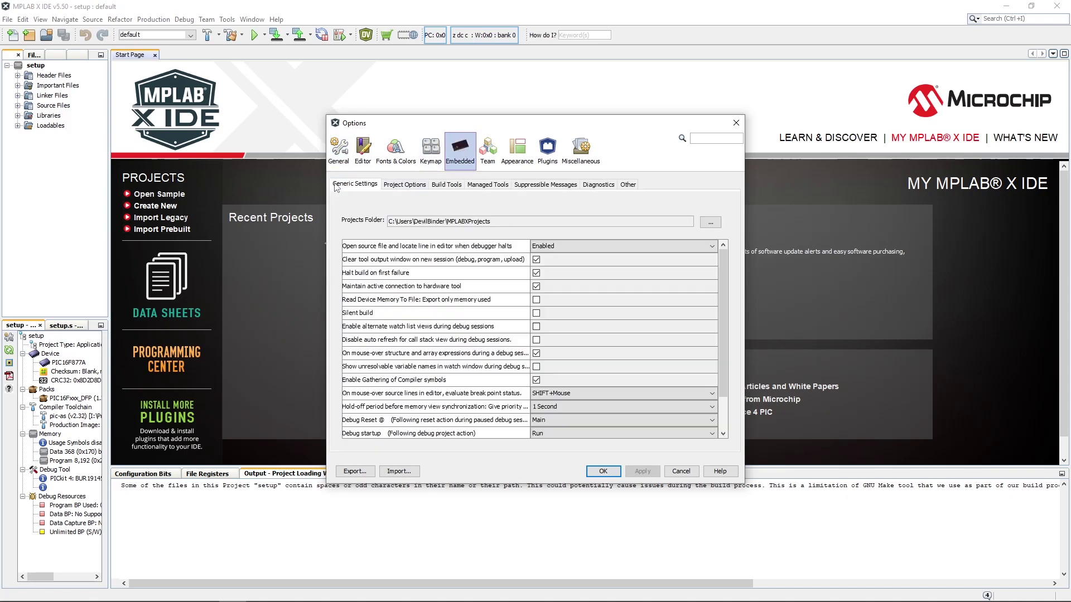
click(448, 185)
- Remove the pic-as v2.32 toolchain and begin adding a new toolchain
click(381, 279)
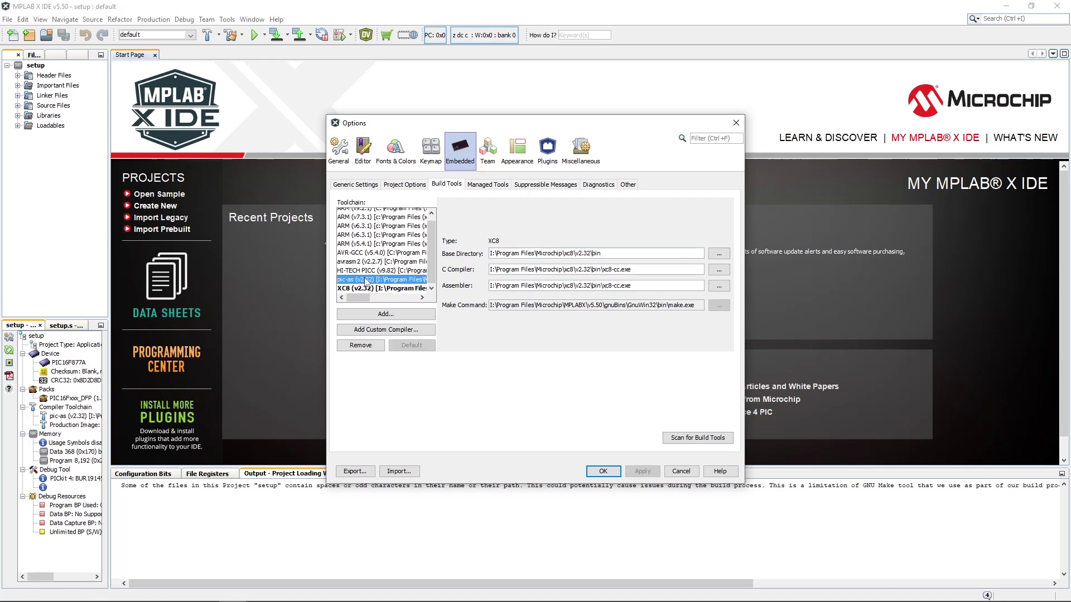
click(360, 344)
click(385, 314)
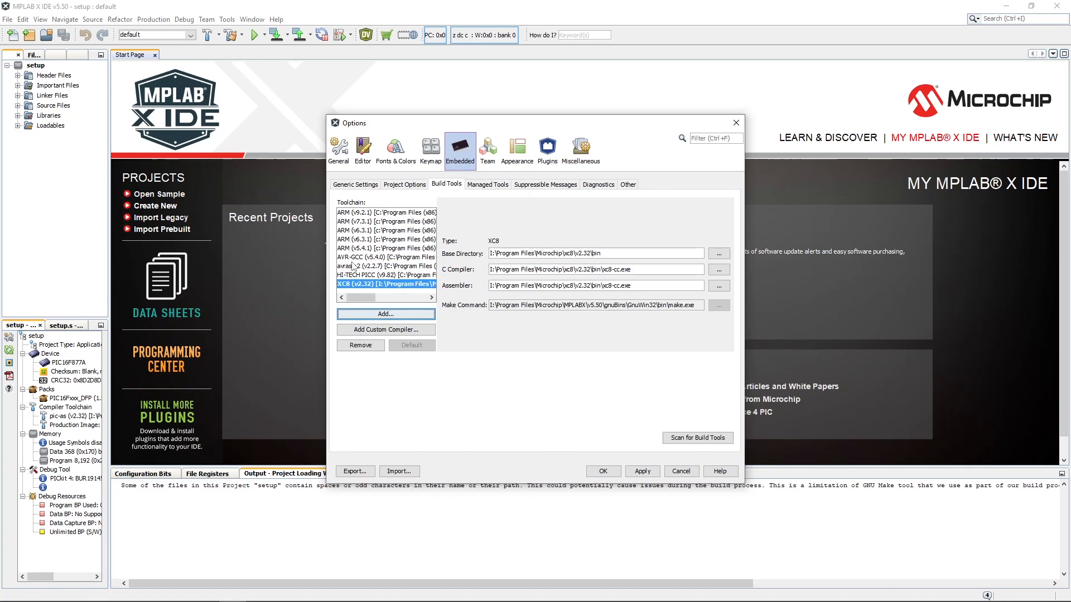
click(368, 213)
click(359, 284)
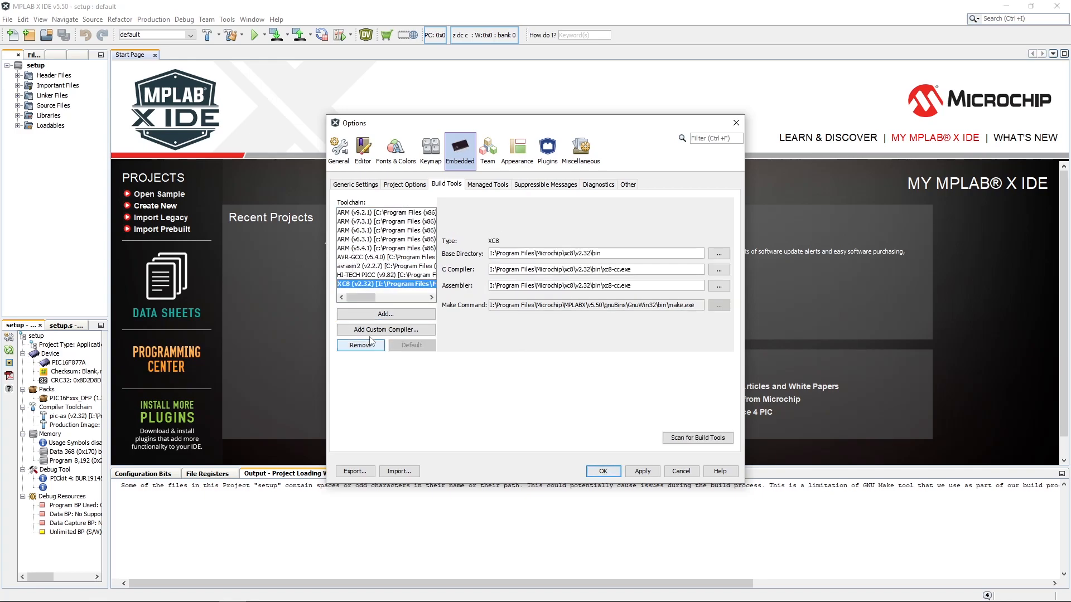
click(381, 314)
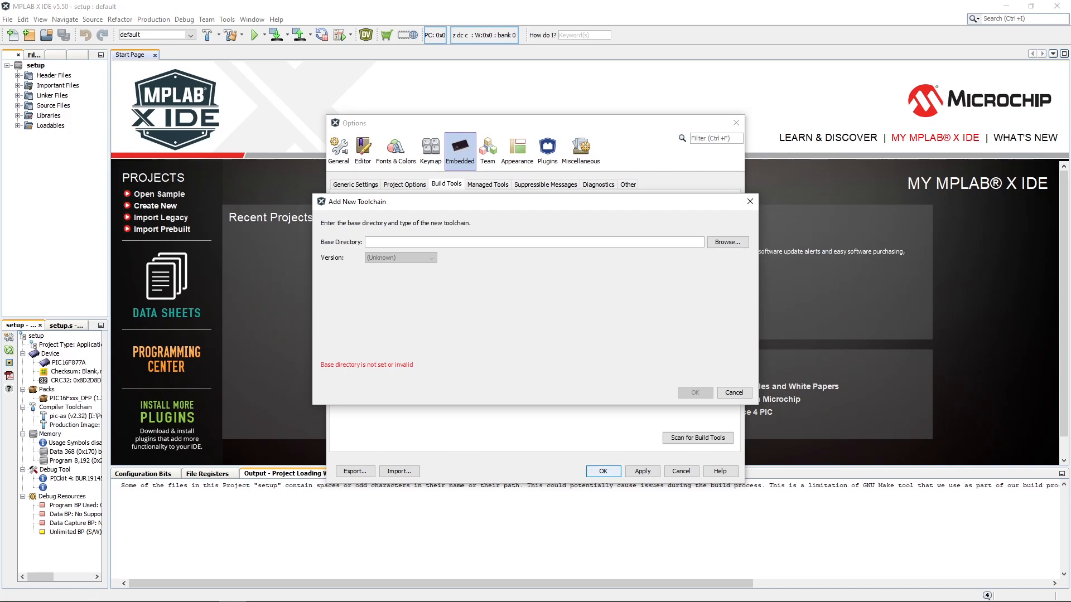
- Browse to I:\Program Files\Microchip\xc8\v2.32\pic-as as the base directory
key(Tab)
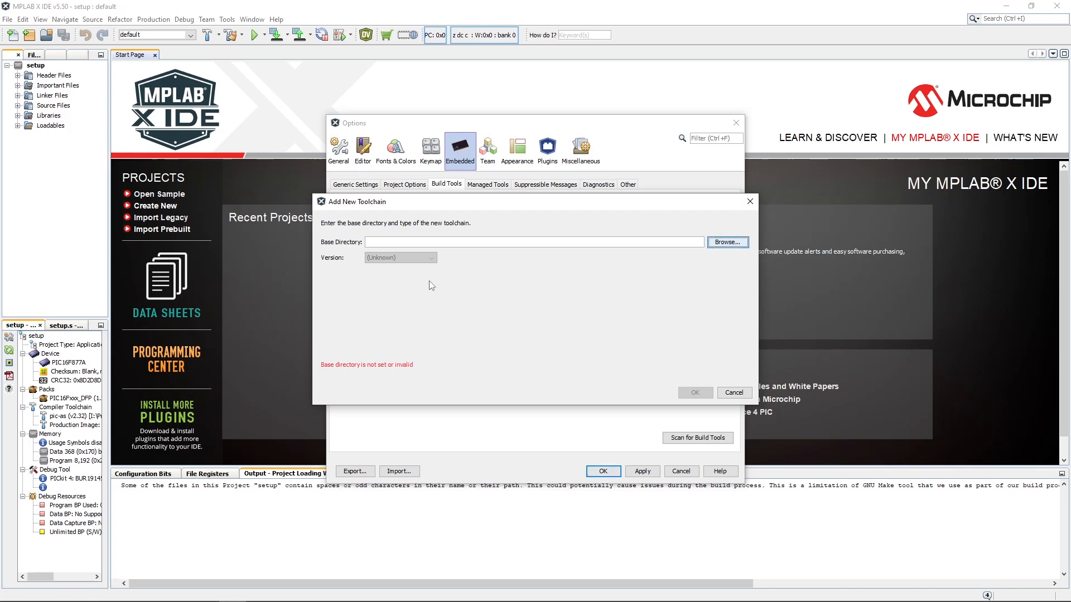
key(space)
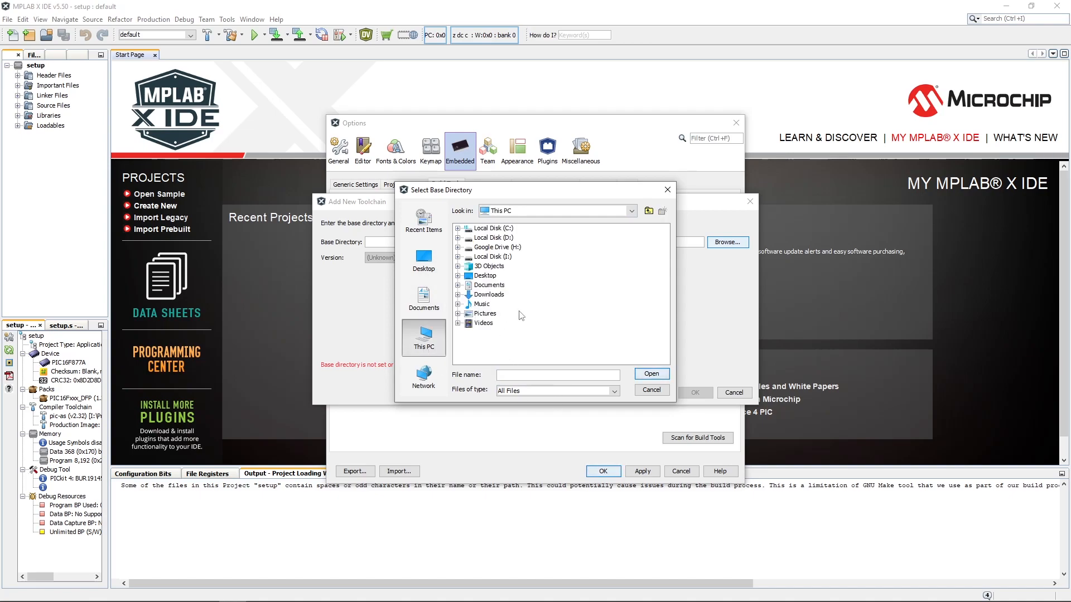
click(458, 257)
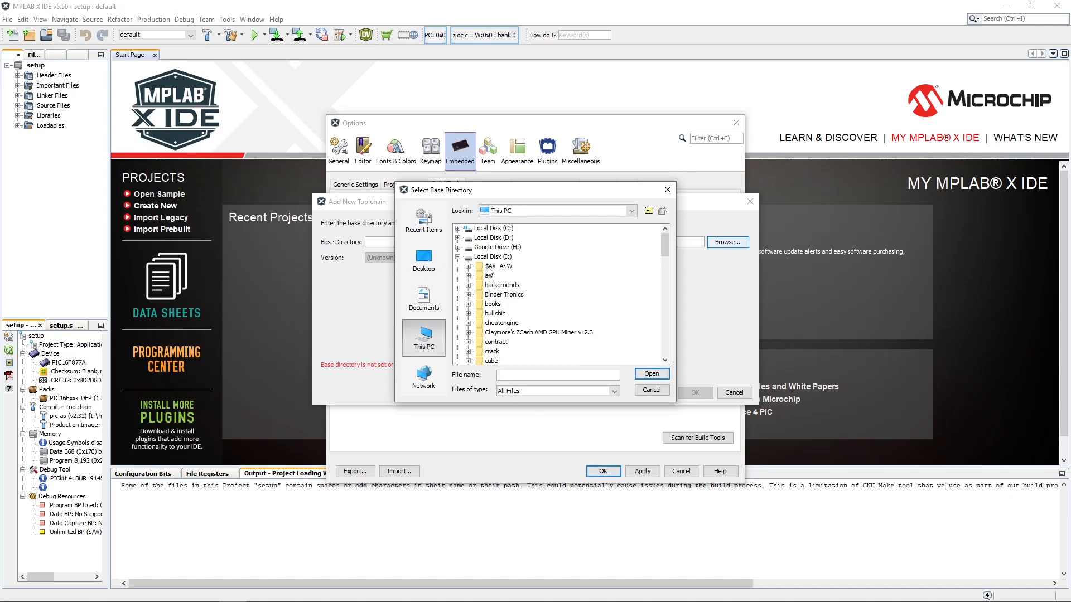
scroll(503, 294, down, 5)
click(469, 295)
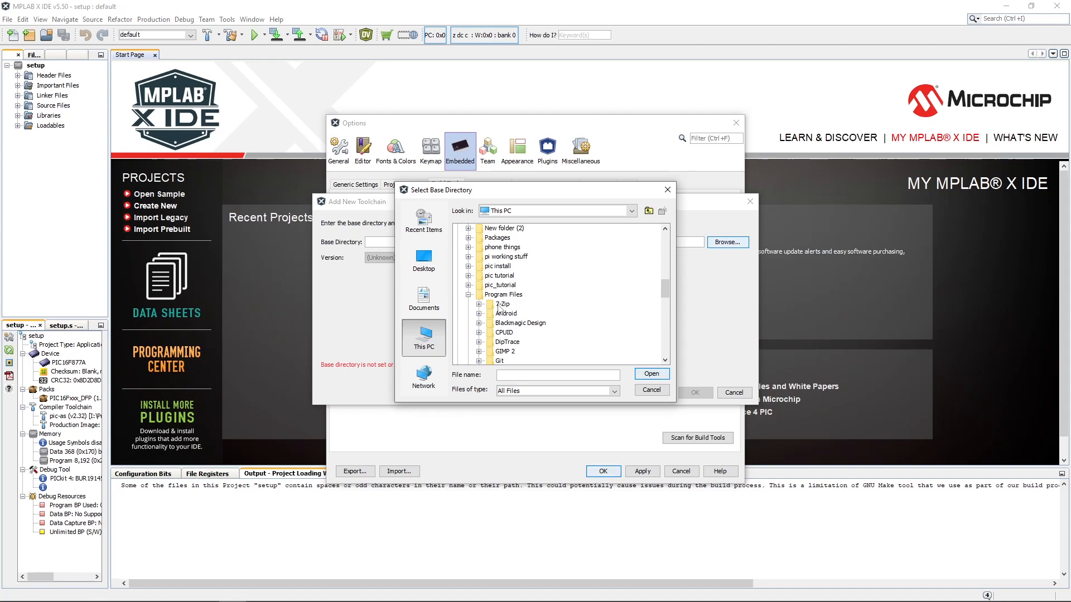
scroll(481, 297, down, 4)
click(479, 295)
click(489, 313)
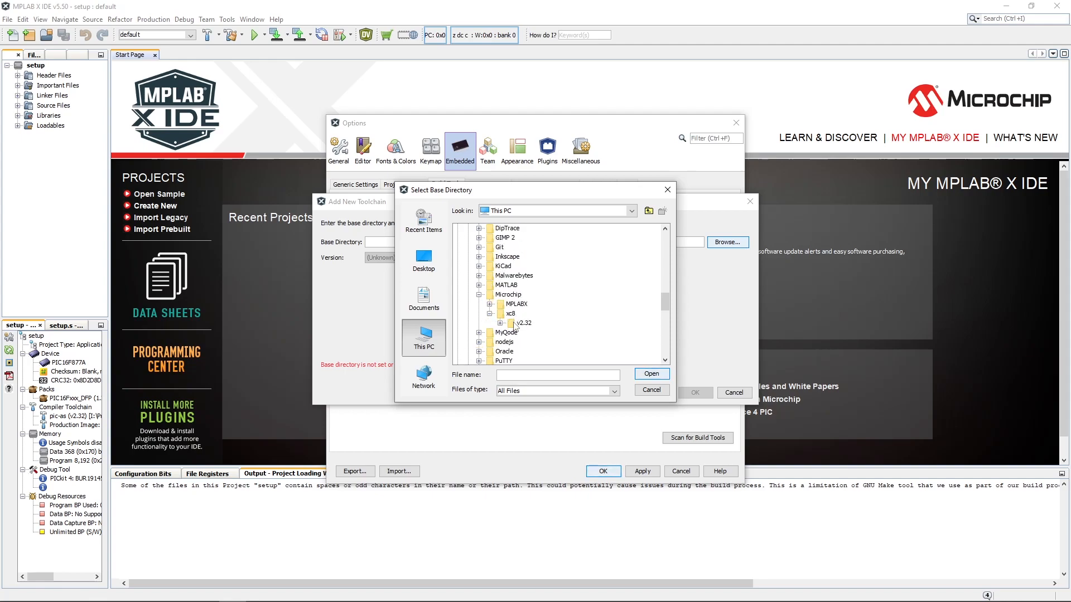
click(500, 323)
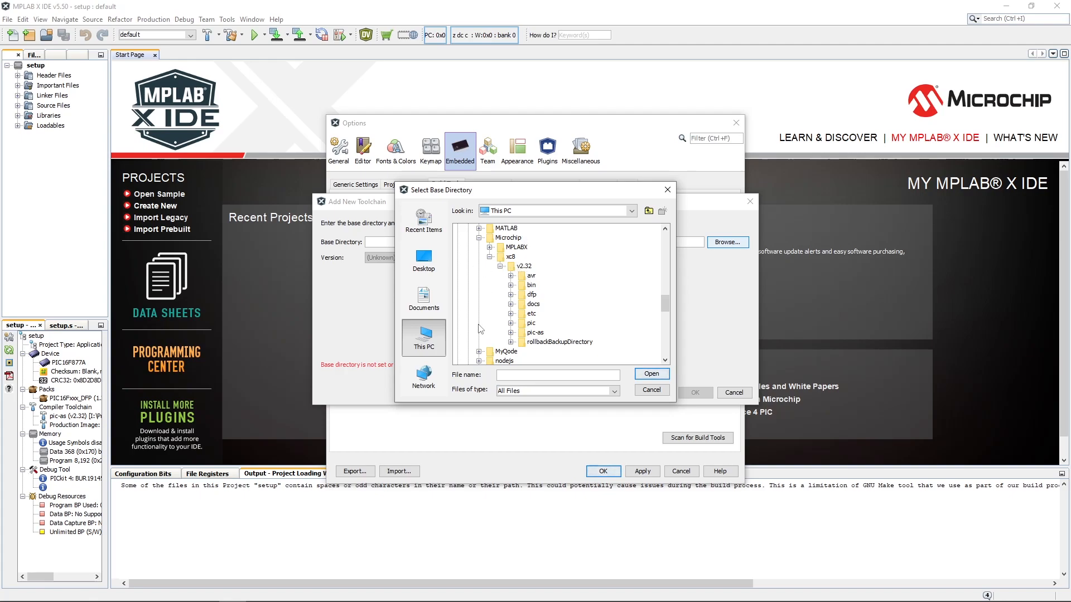
click(535, 334)
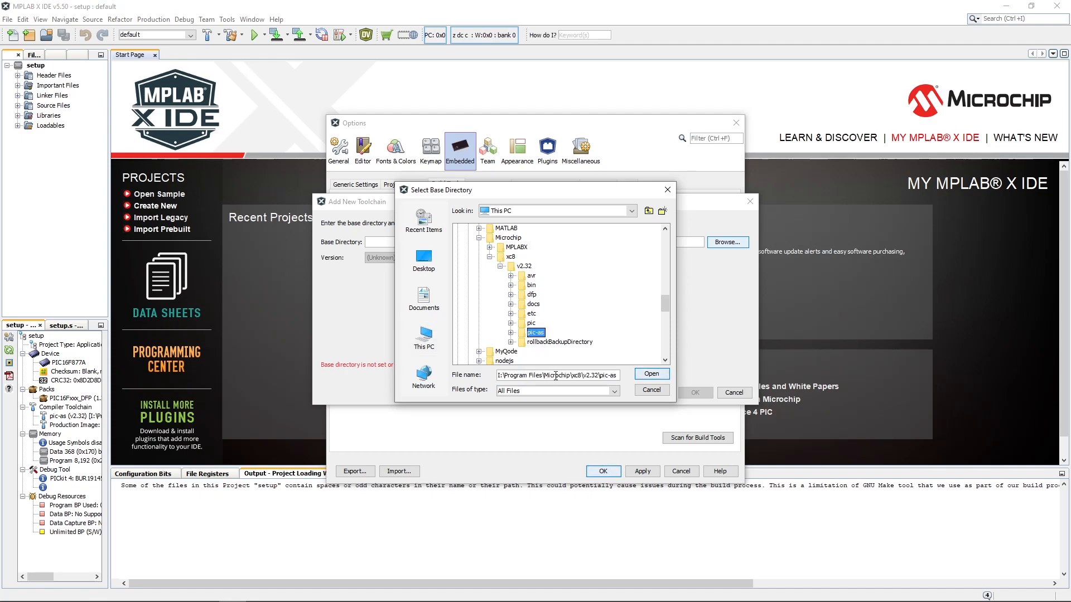
click(651, 374)
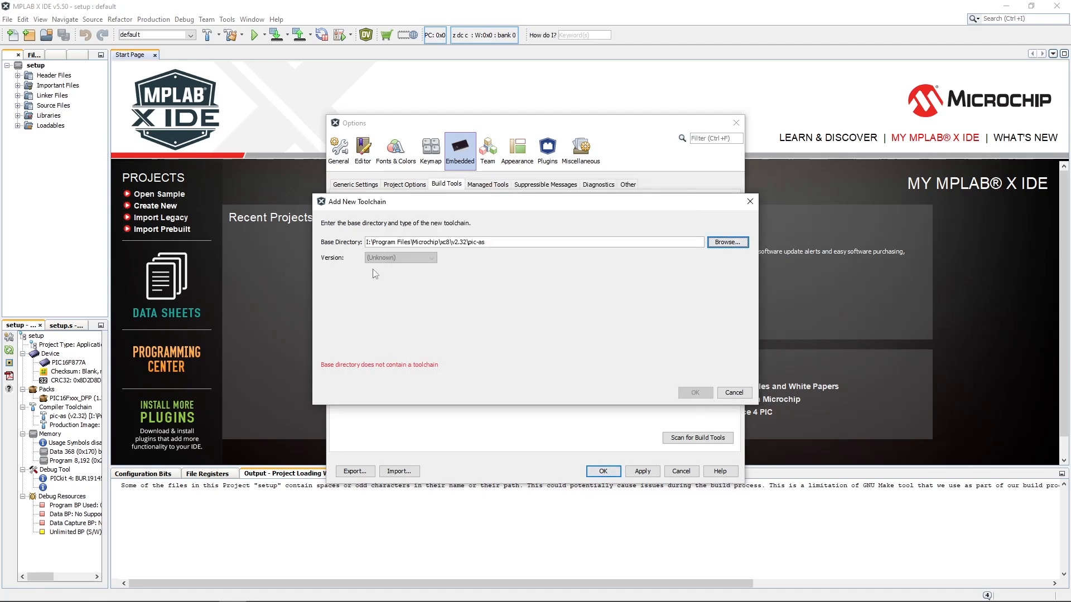
- Correct the base directory to the pic-as\bin folder, keep version pic-as and add the toolchain
click(728, 241)
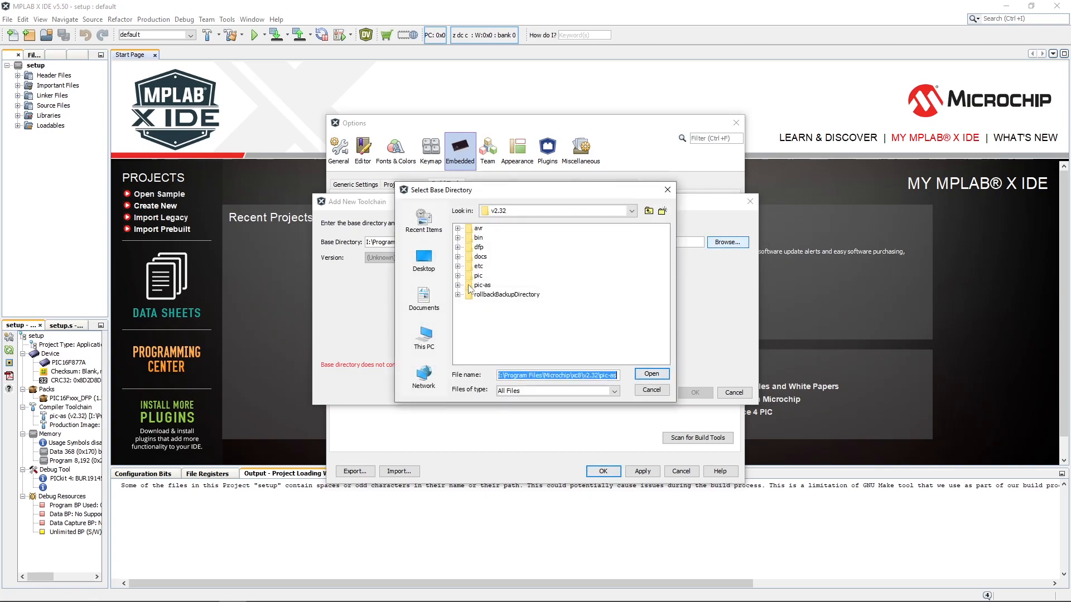
double_click(481, 285)
click(490, 294)
click(651, 375)
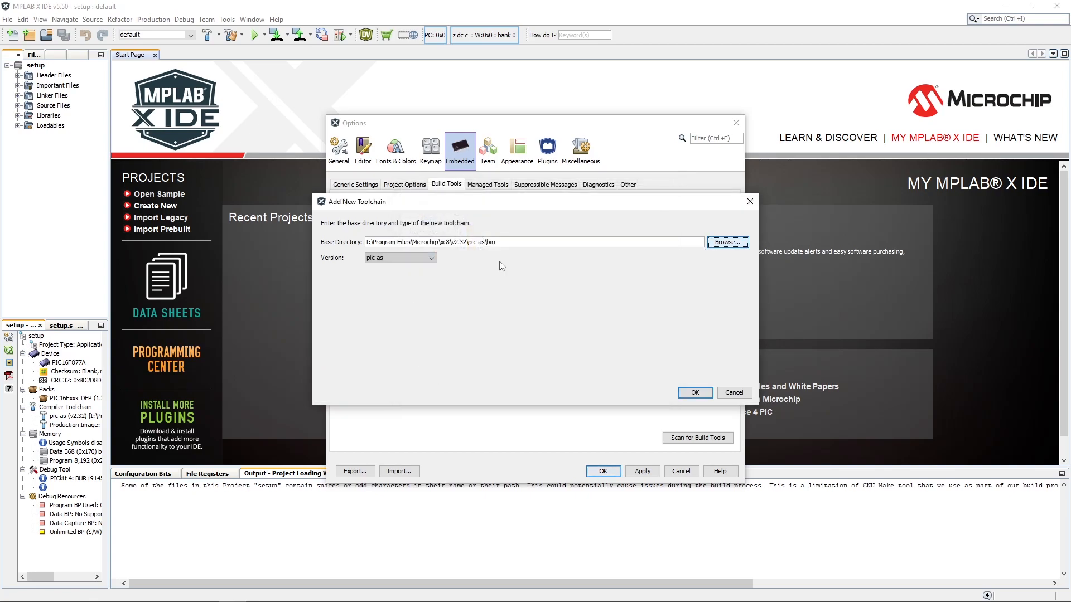
click(695, 394)
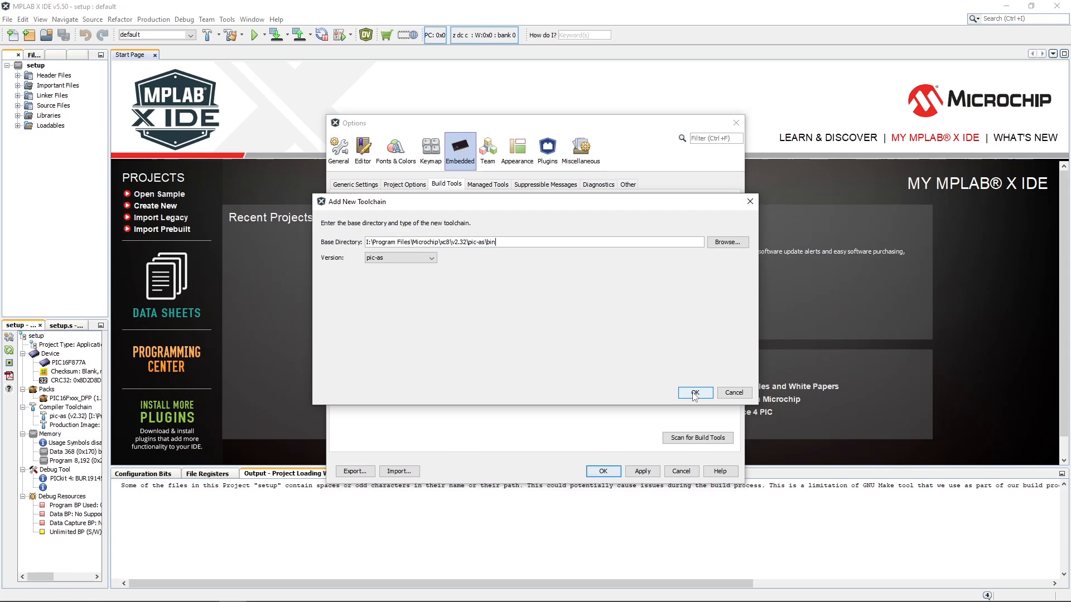
click(410, 259)
click(411, 261)
click(687, 393)
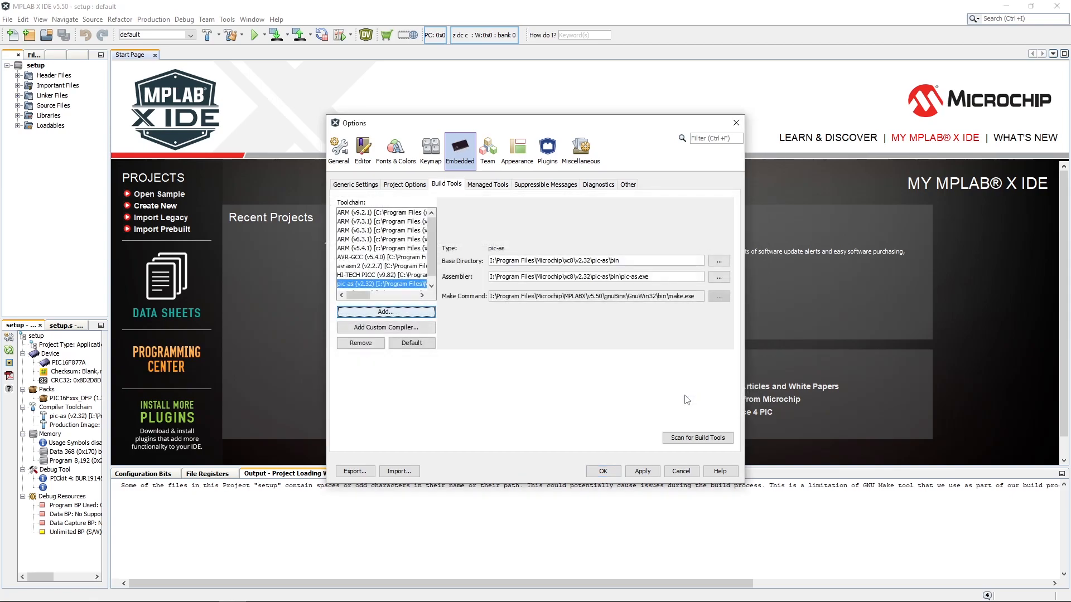
- Apply the new pic-as toolchain settings and confirm the Options dialog
click(642, 472)
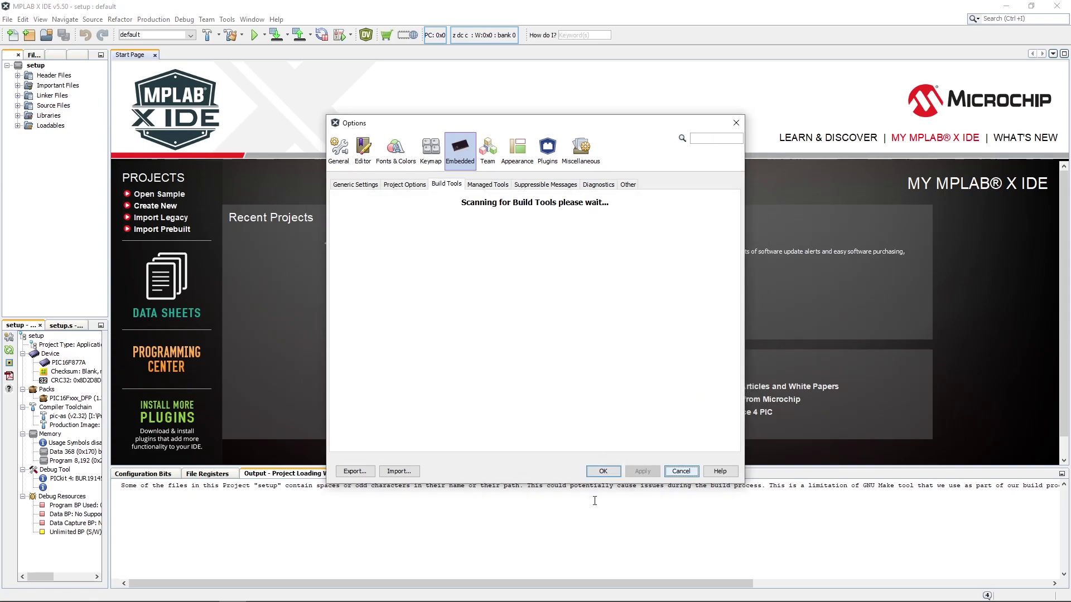
click(603, 473)
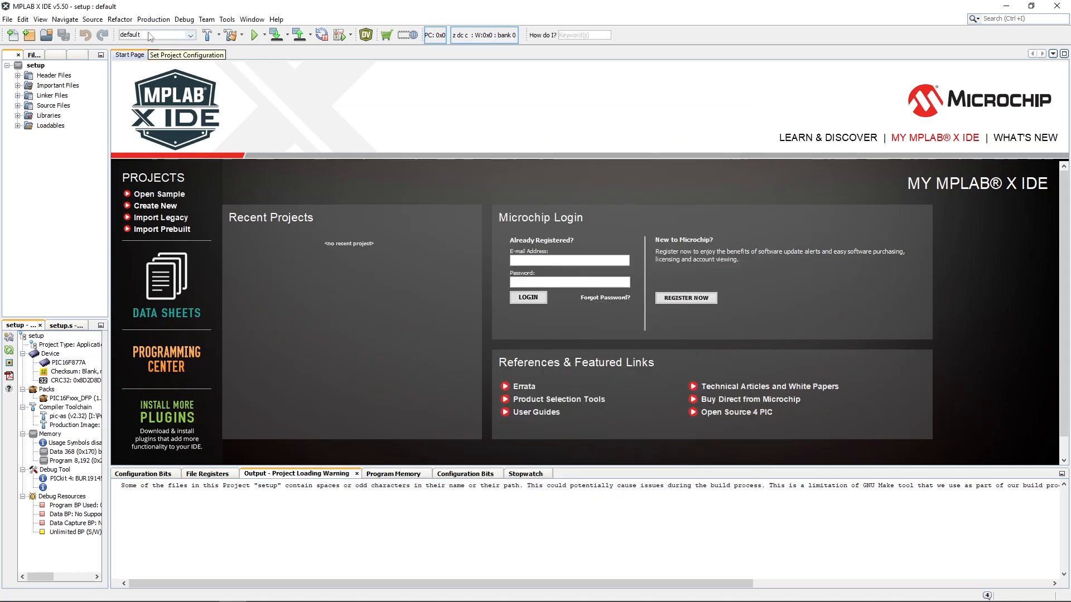